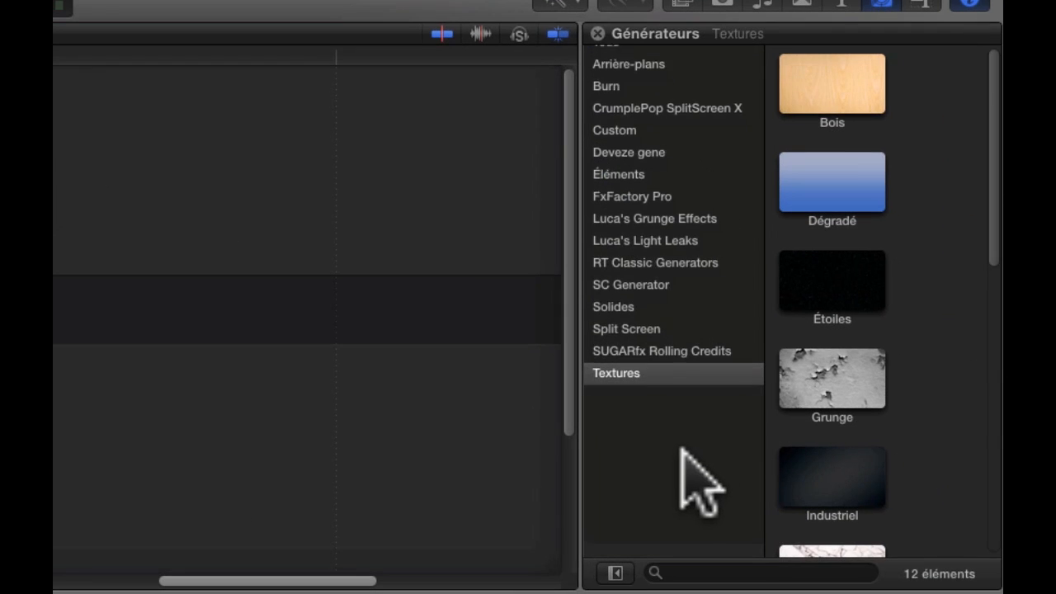
- Append the Métal texture generator to the end of the timeline's main storyline
scroll(691, 484, up, 2)
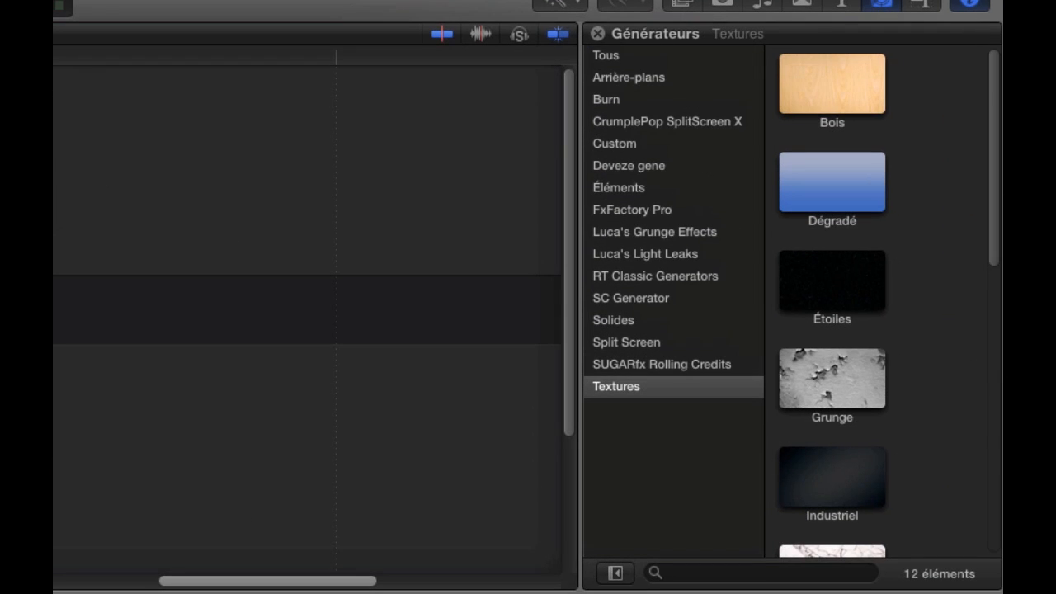
scroll(892, 421, down, 4)
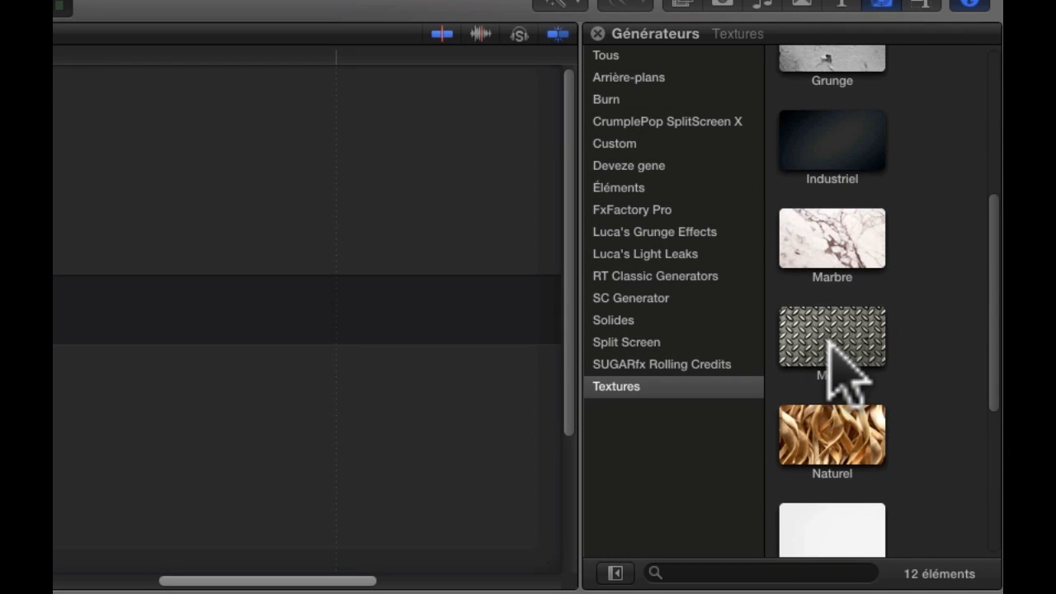
click(830, 342)
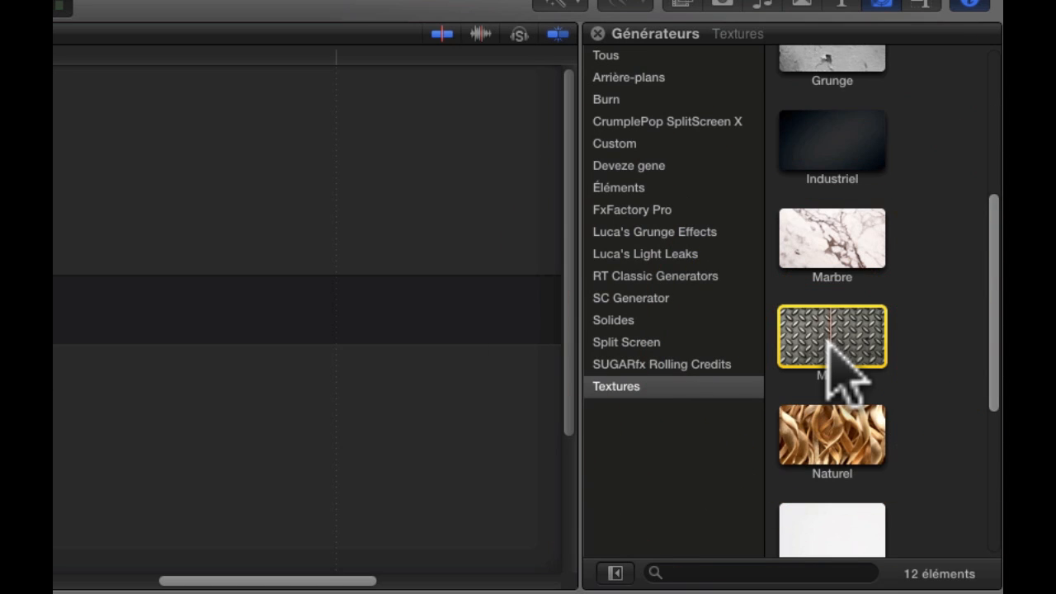
drag(832, 347, 545, 541)
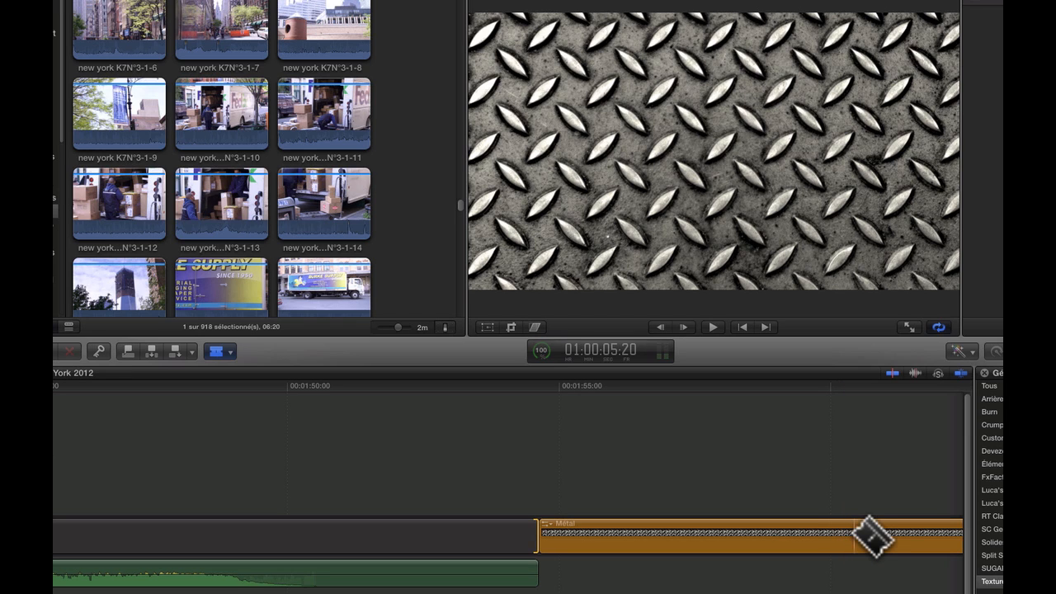
- Split the Métal clip at 5:20 and delete the part after the cut
click(854, 535)
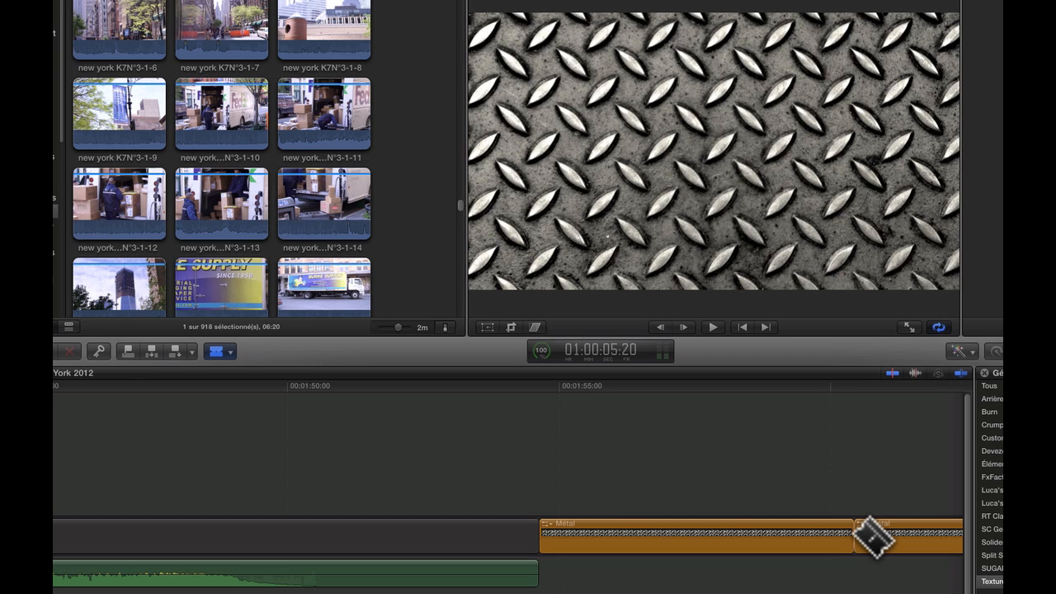
key(a)
click(888, 527)
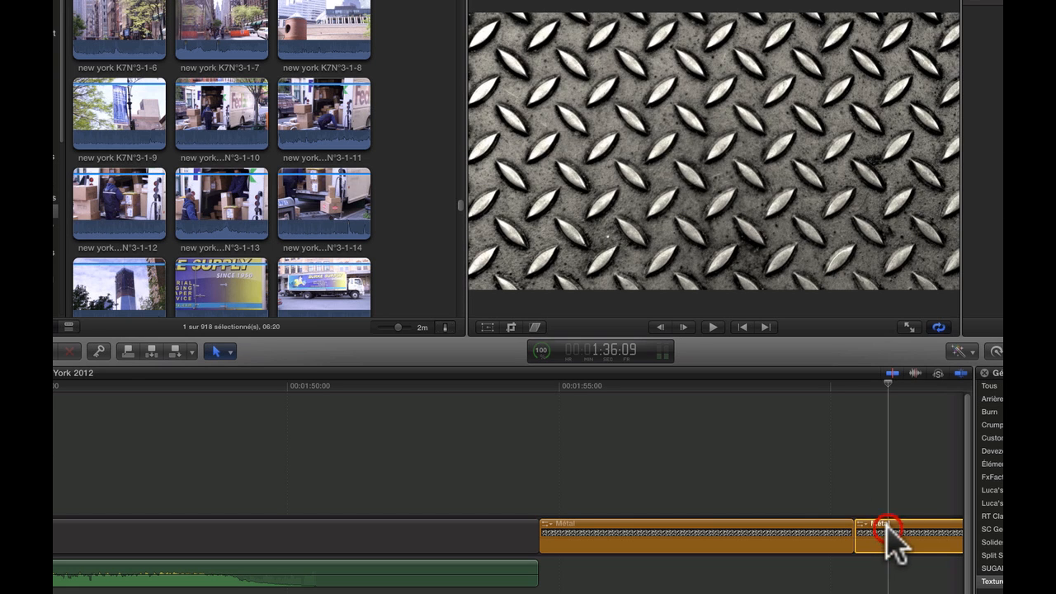
key(Delete)
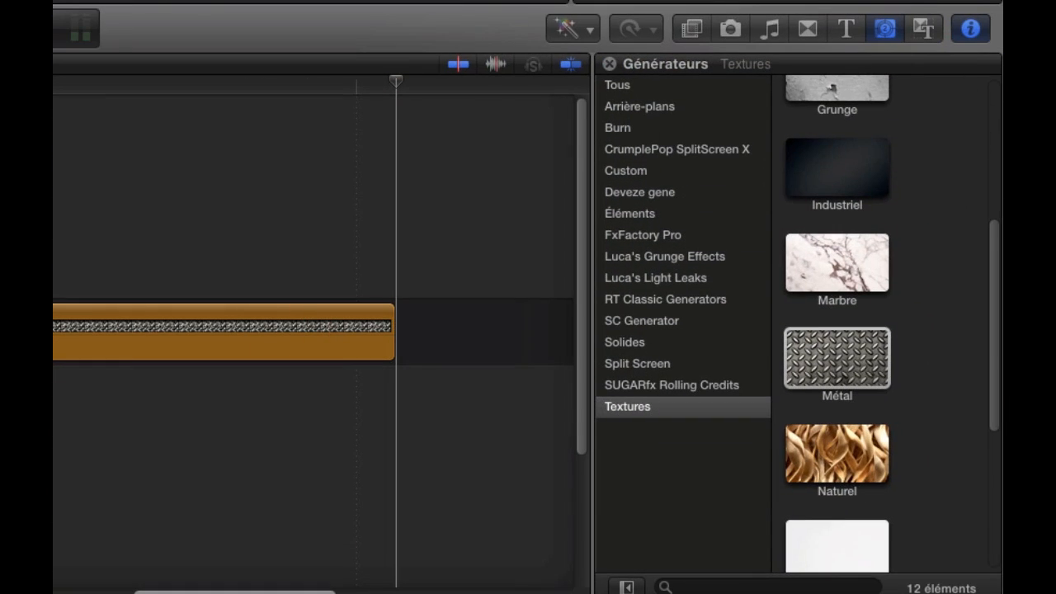
- Add the Personnalisée title from Entrée/Sortie above the Métal clip and extend it to the same 5:20 duration
click(846, 29)
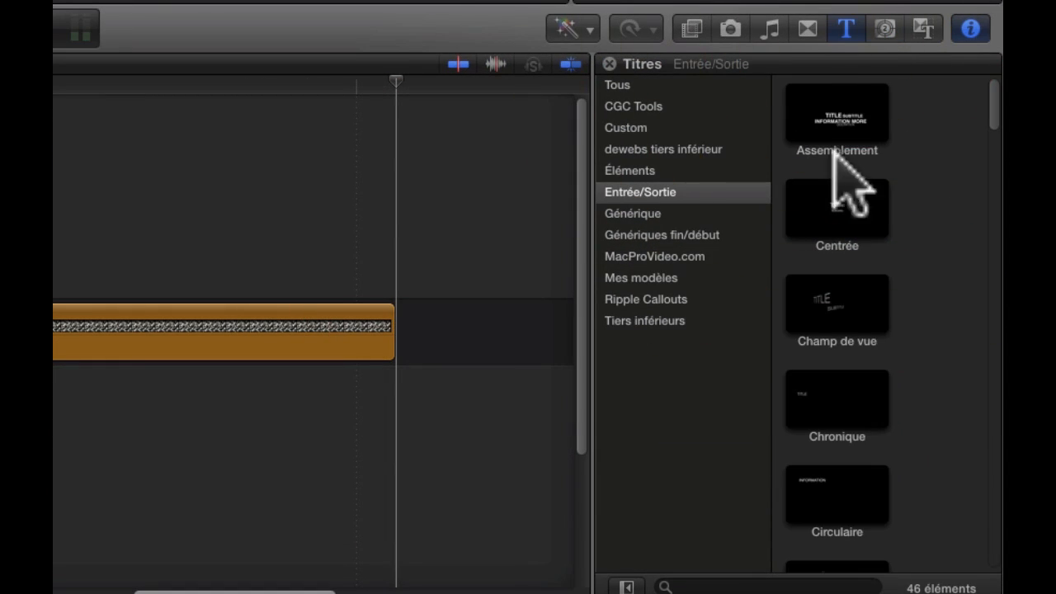
scroll(908, 412, down, 5)
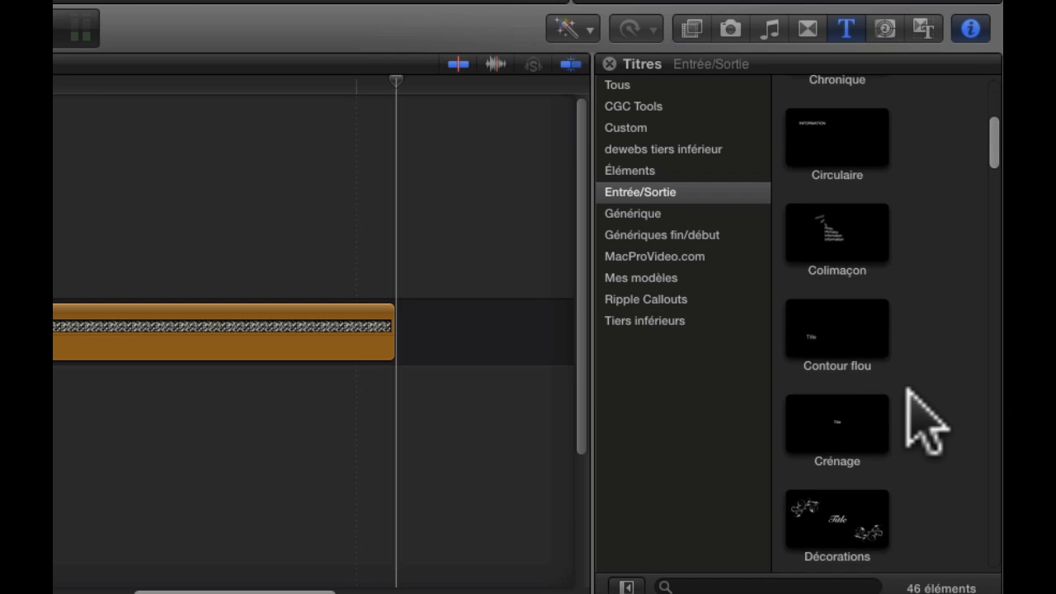
scroll(926, 425, down, 15)
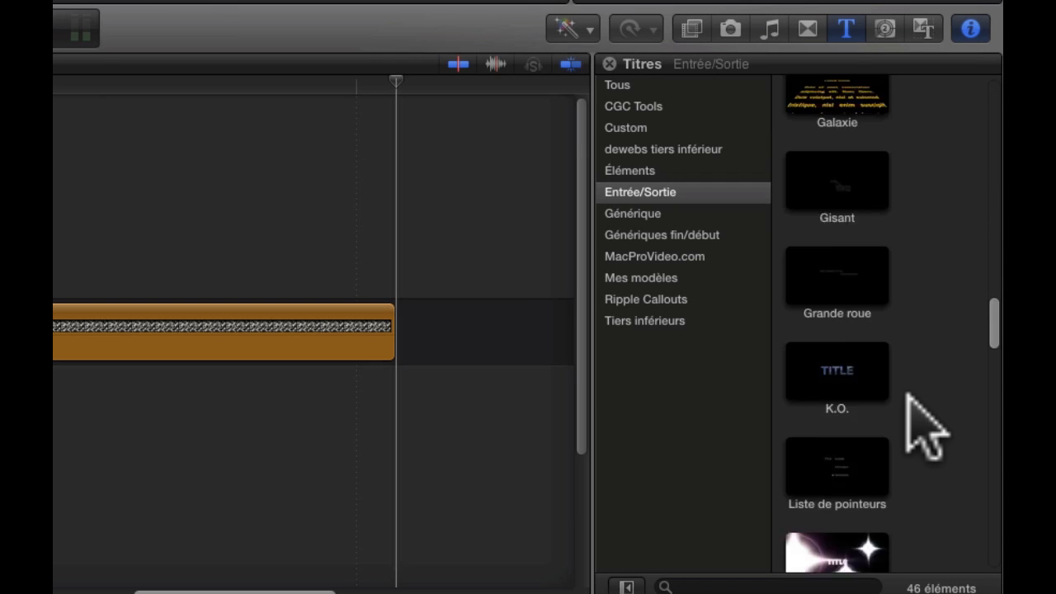
scroll(925, 424, down, 10)
click(847, 257)
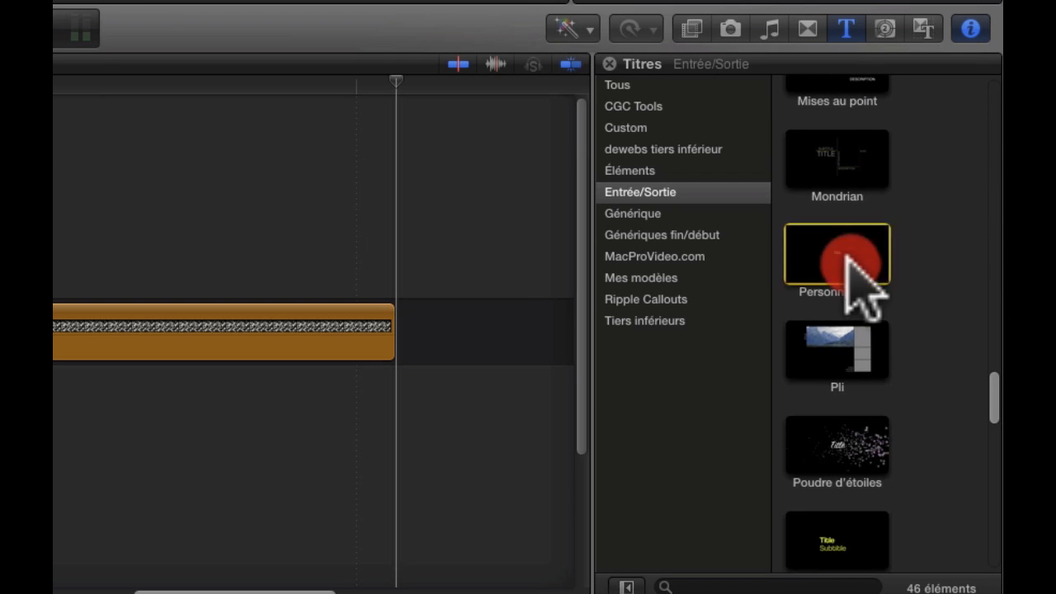
drag(848, 257, 143, 187)
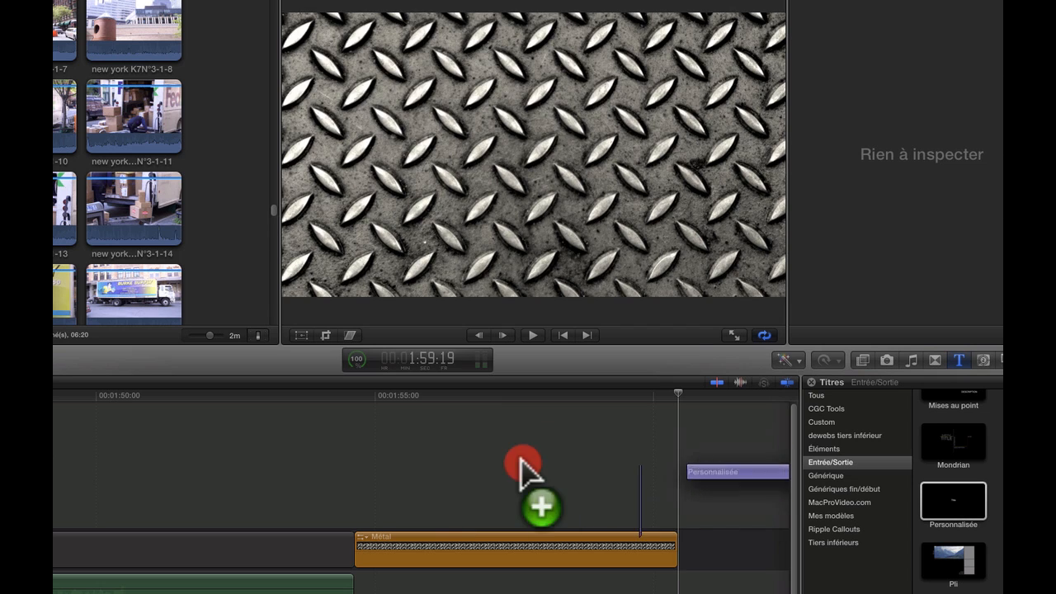
drag(521, 459, 358, 458)
drag(633, 519, 670, 519)
- Format the title text in the Impact font at a size of 384
click(525, 393)
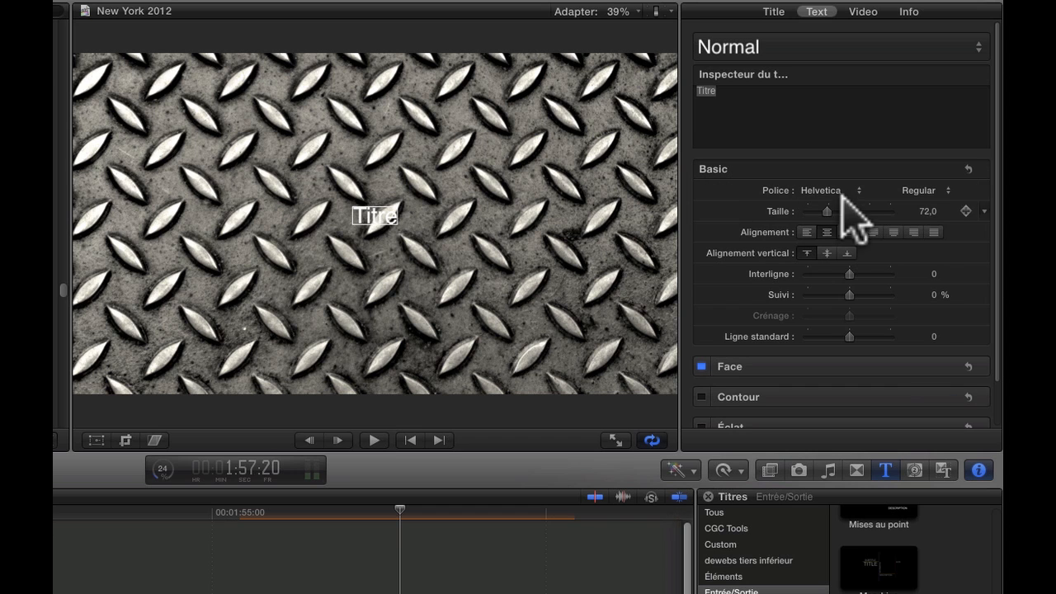
click(854, 189)
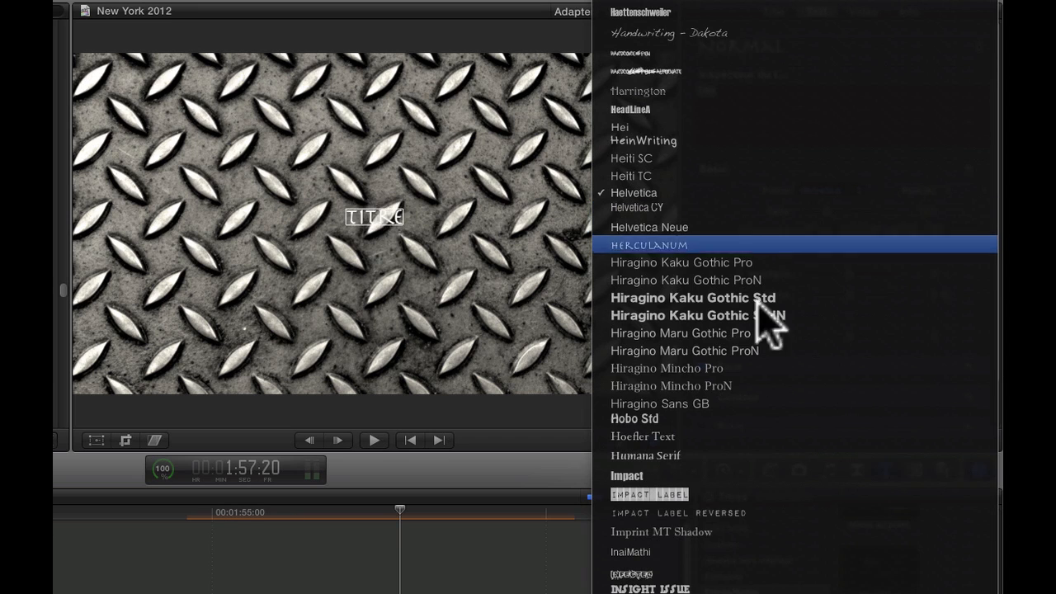
click(641, 477)
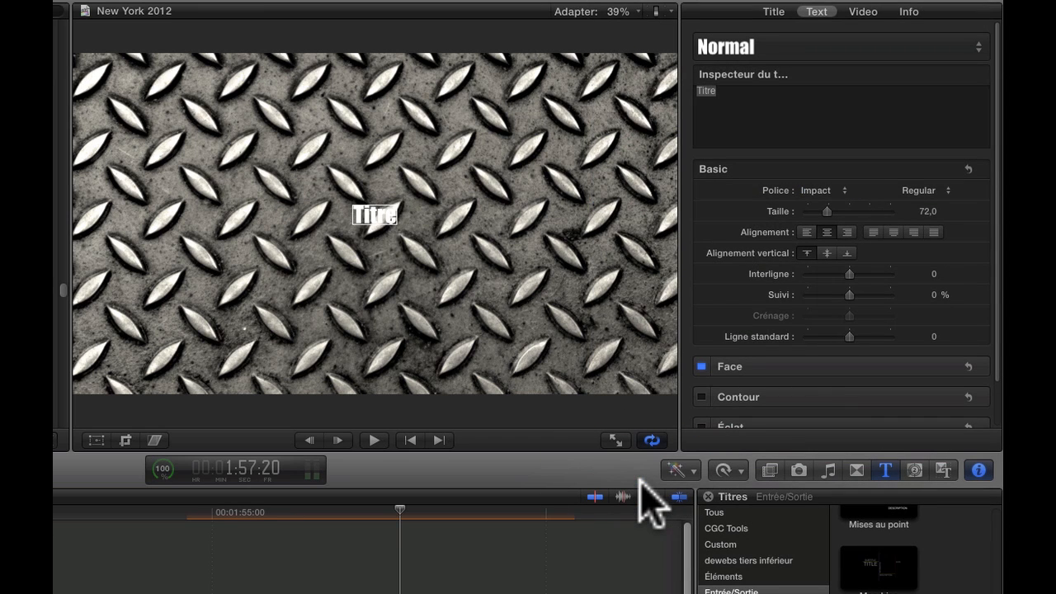
drag(870, 213, 926, 187)
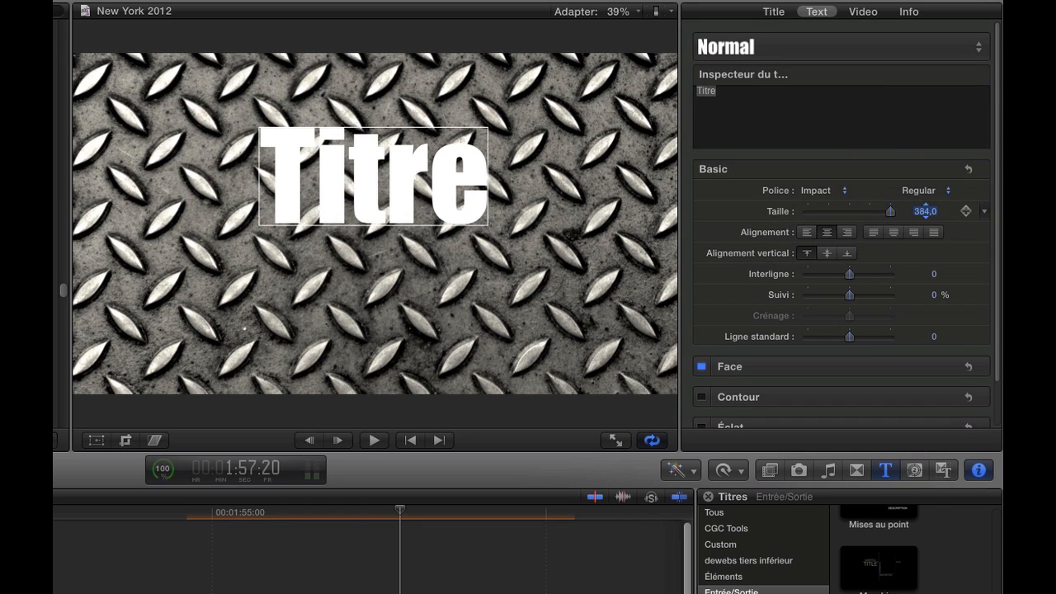
- Replace the placeholder title text with "New York"
click(730, 91)
key(BackSpace)
key(BackSpace)
key(BackSpace)
key(BackSpace)
key(BackSpace)
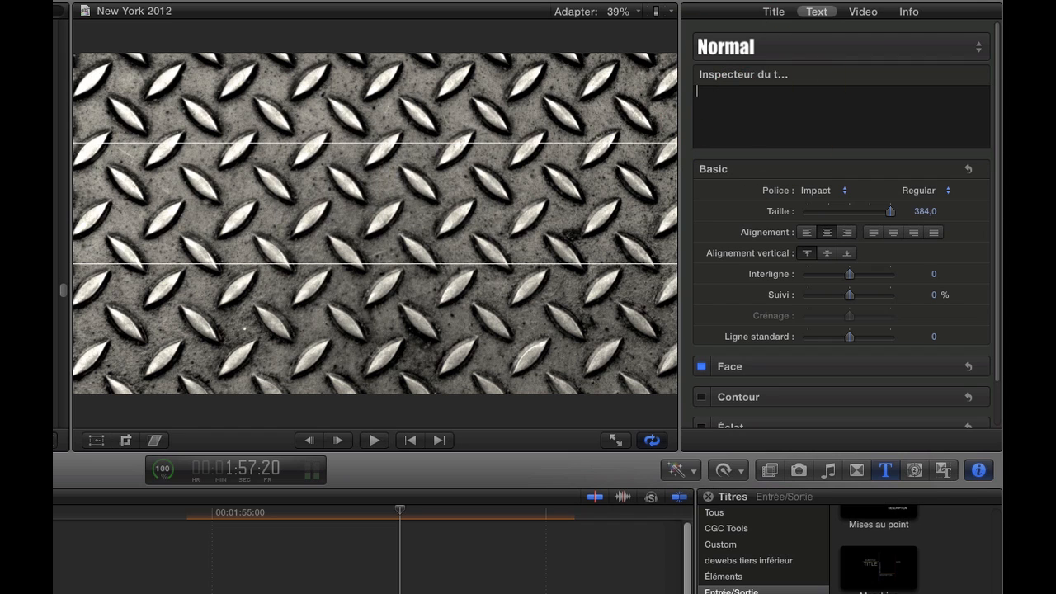
text(N)
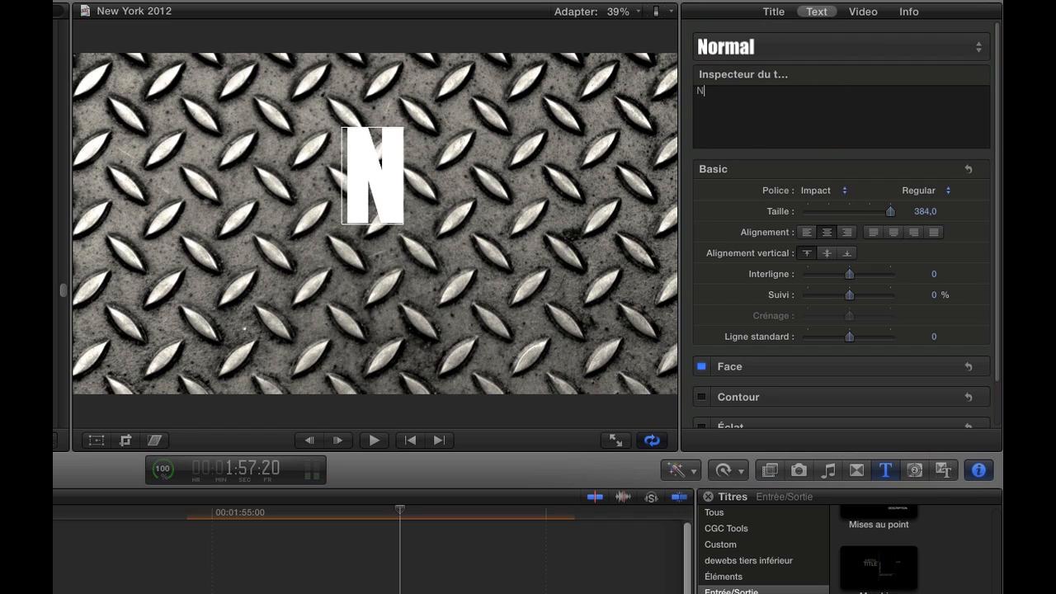
text(ew)
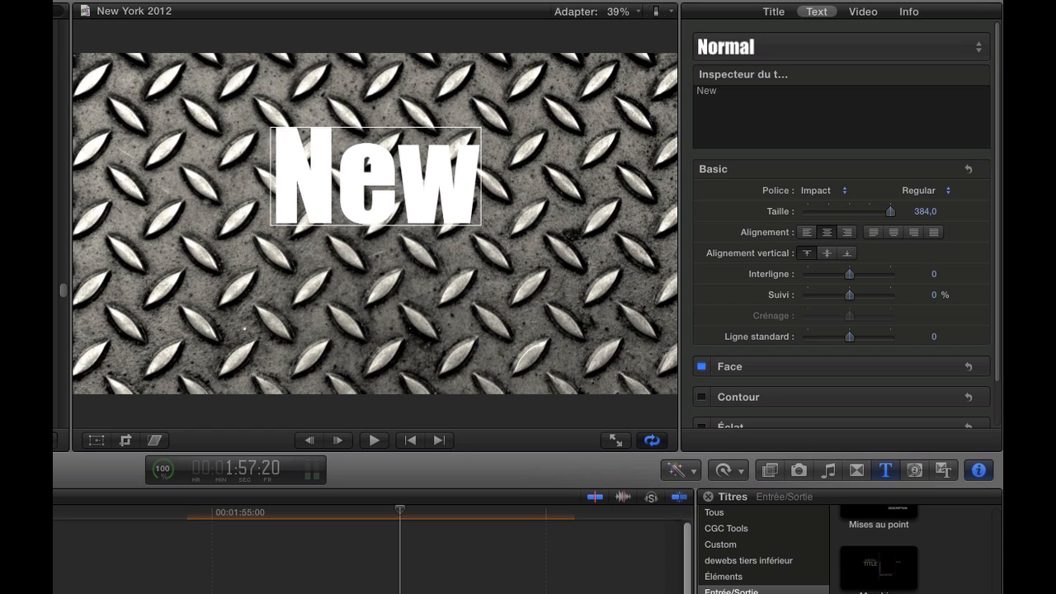
text( York)
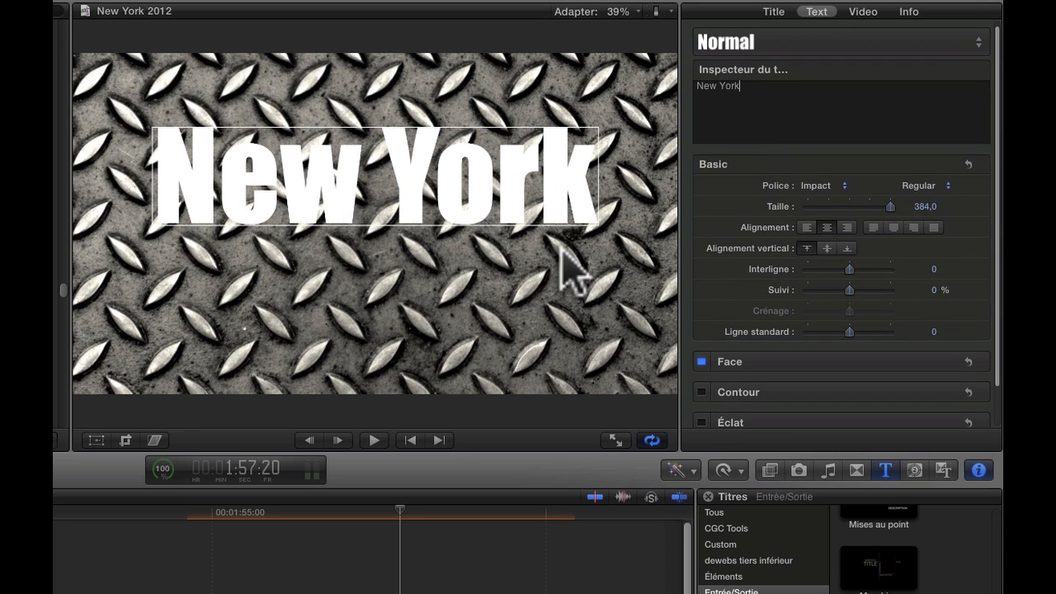
- Move the New York title down to a Y position of -94.5 px and set its blend mode to Stencil alpha
click(93, 439)
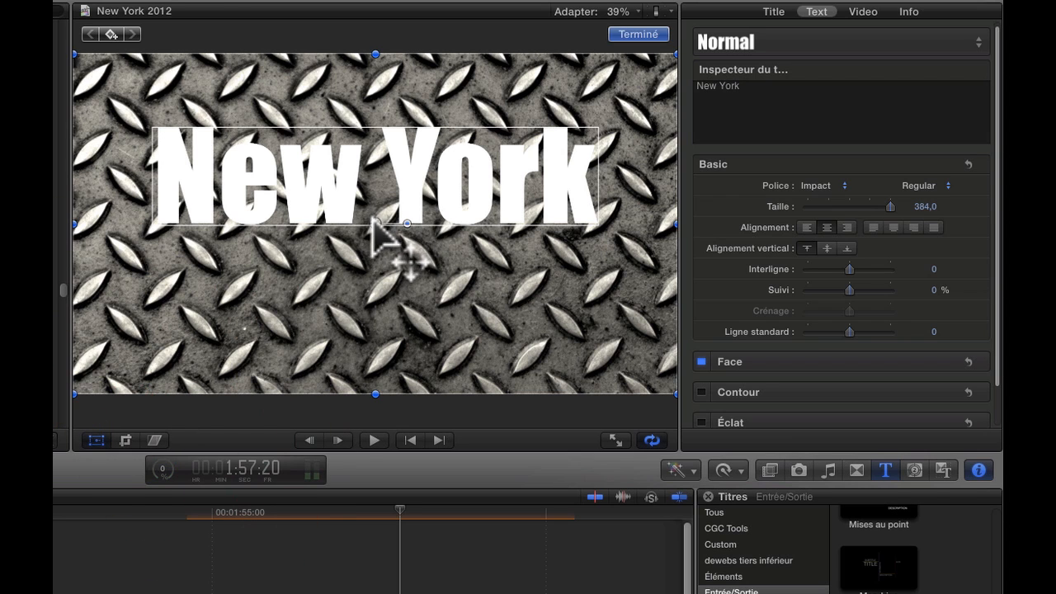
drag(377, 229, 373, 249)
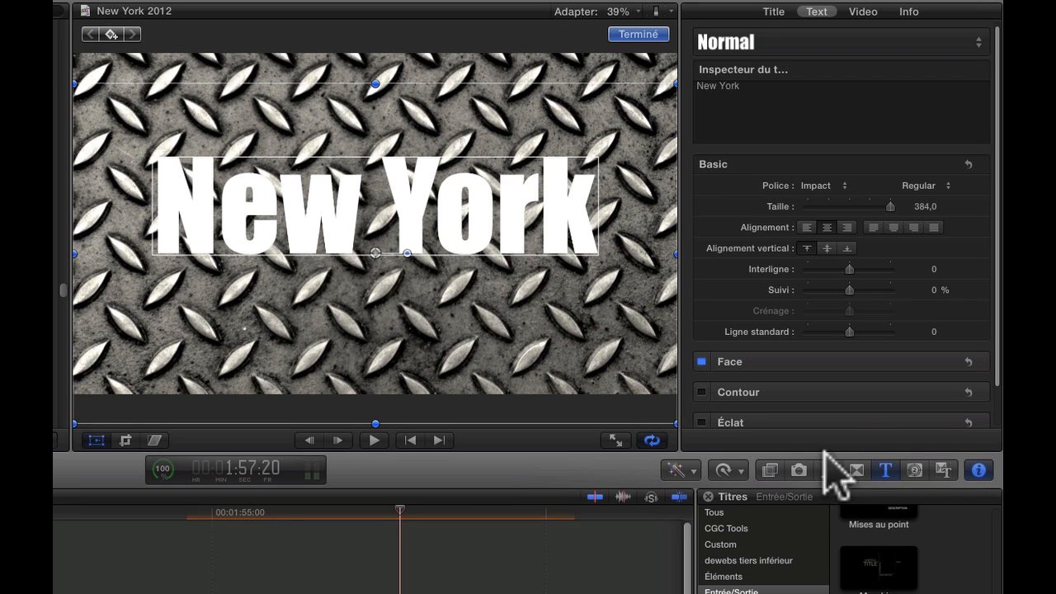
click(858, 12)
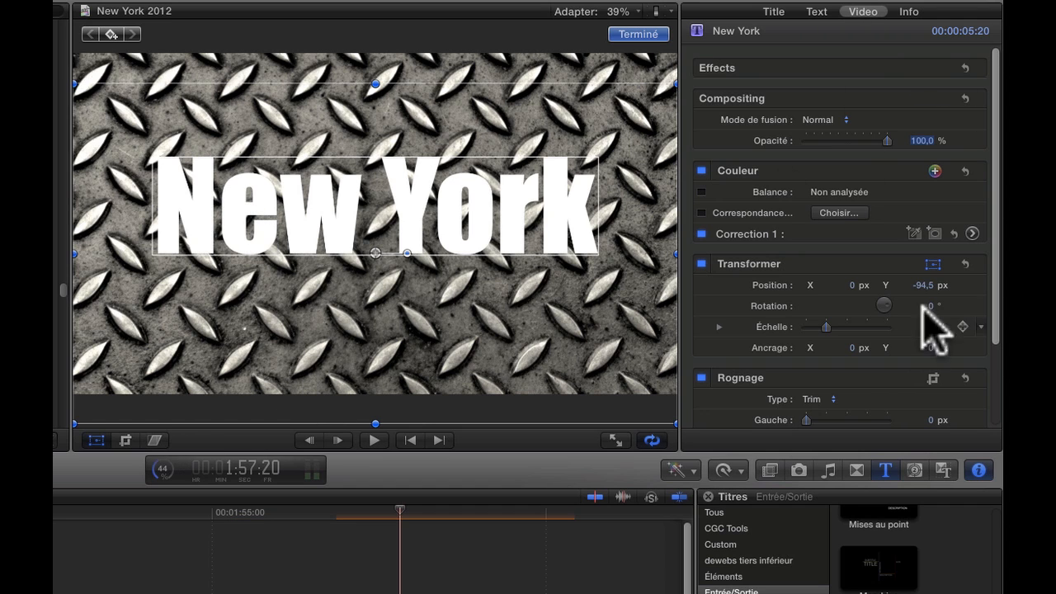
click(844, 116)
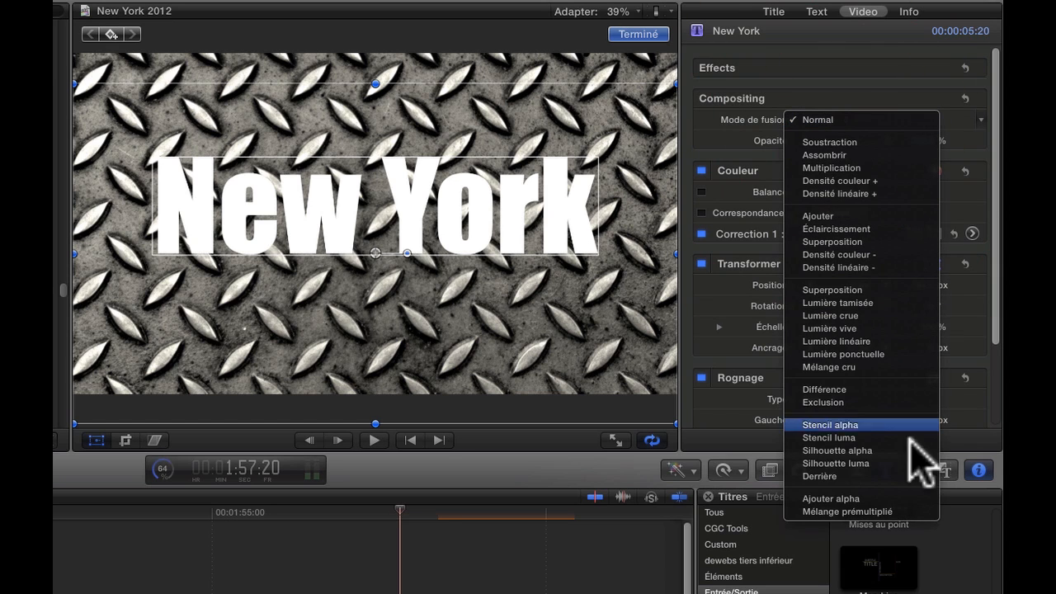
click(865, 426)
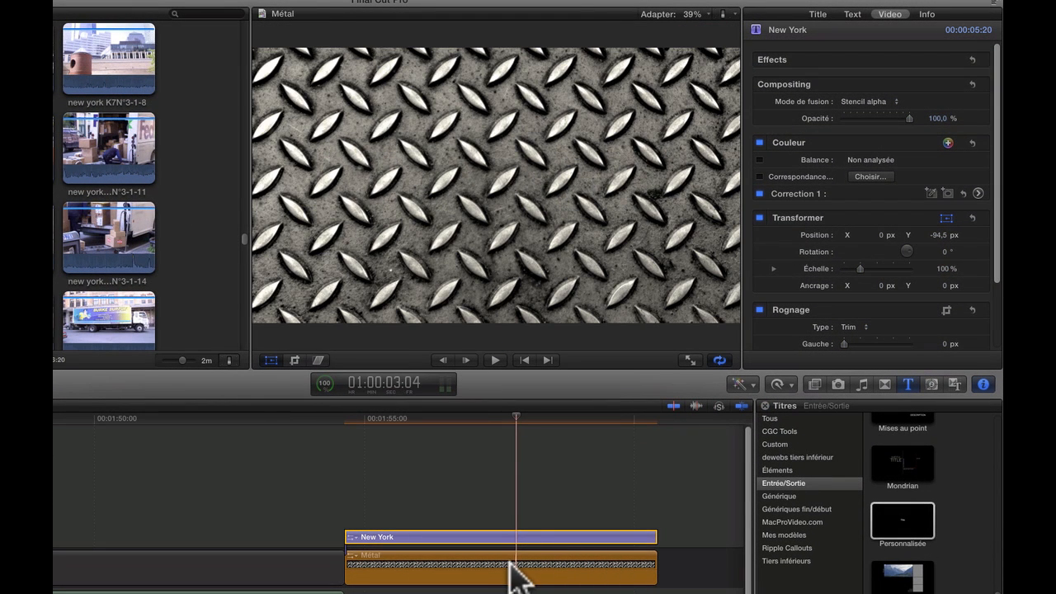
- Try the Oxidized type on the Métal generator clip, and settle on Copper
click(499, 562)
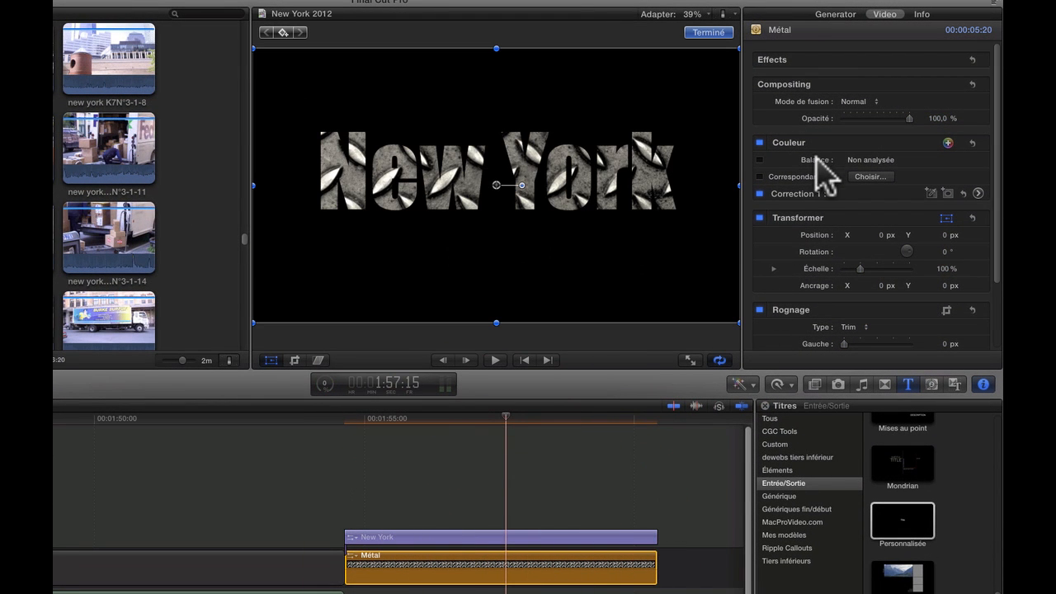
click(836, 15)
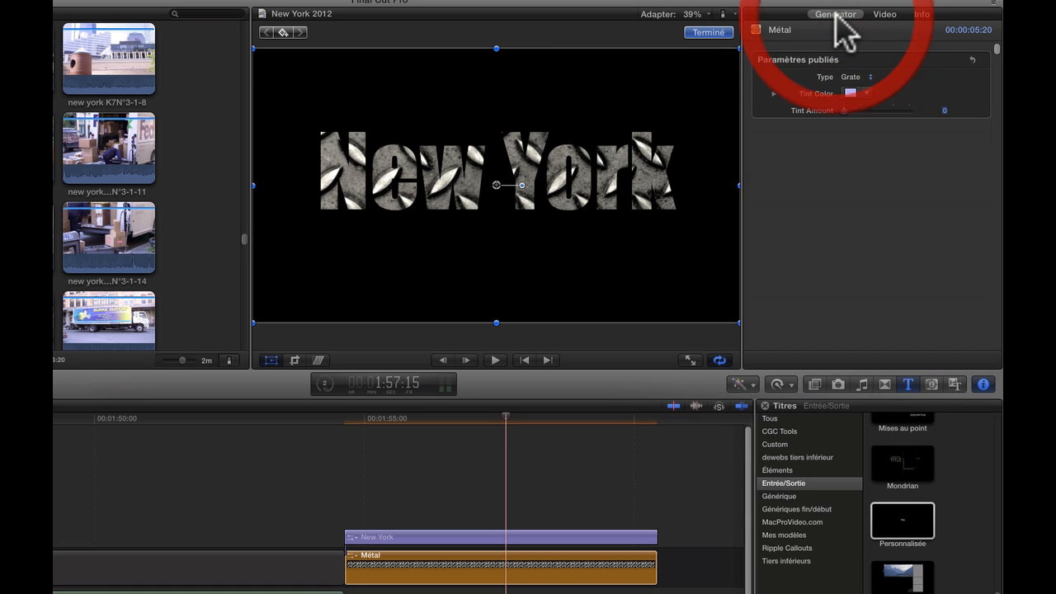
click(867, 77)
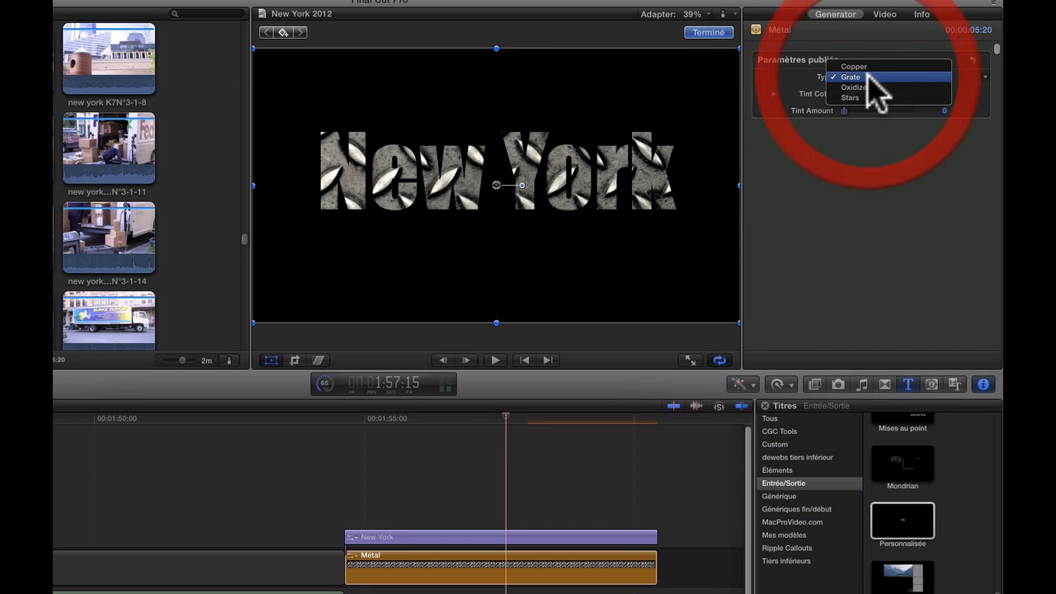
click(864, 89)
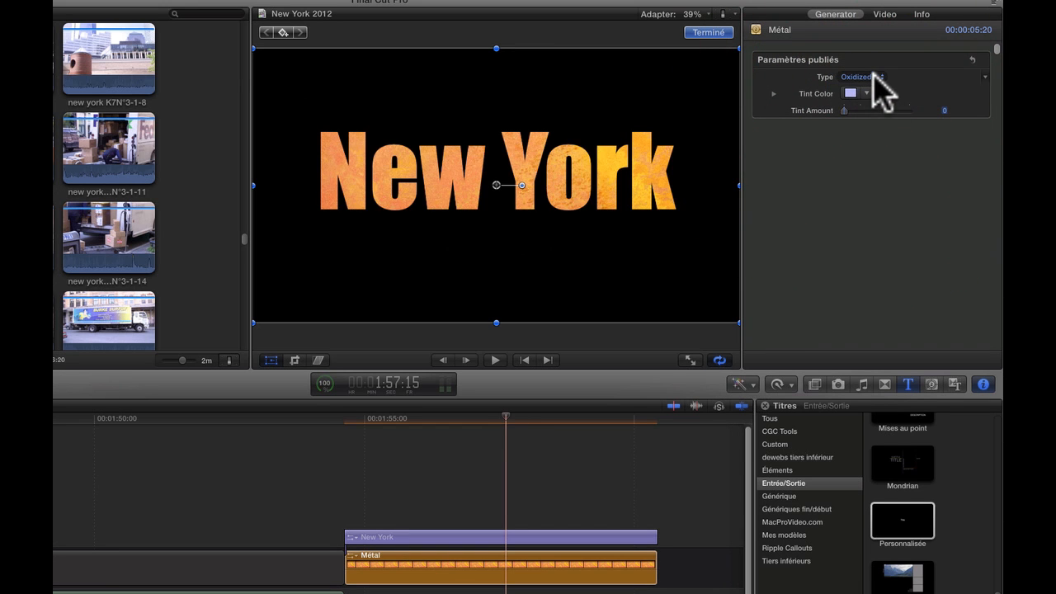
click(873, 75)
click(872, 57)
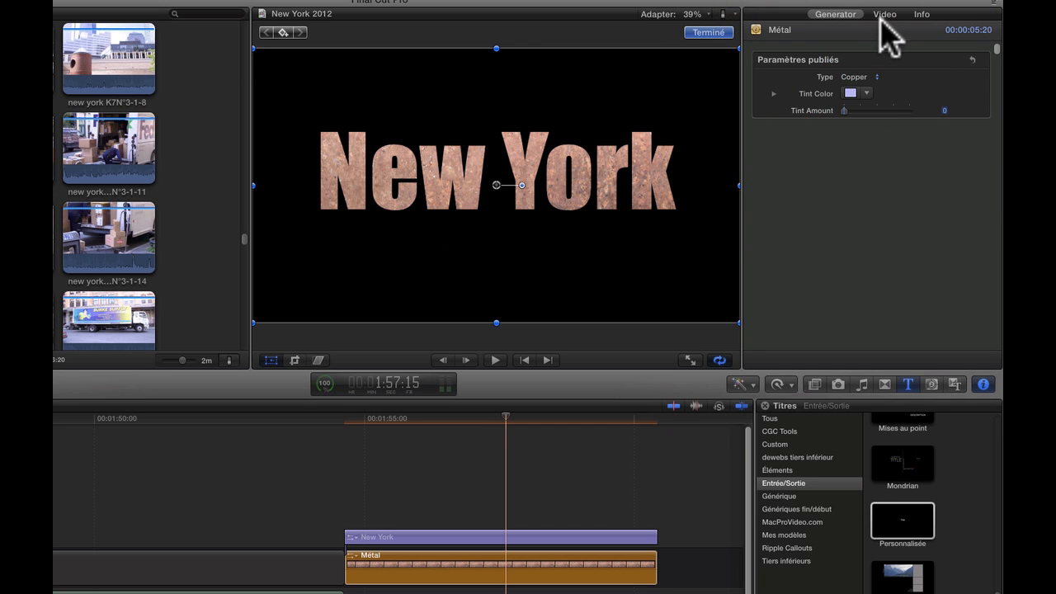
- Adjust the scale of the Métal clip to vary the texture inside the letters
click(885, 15)
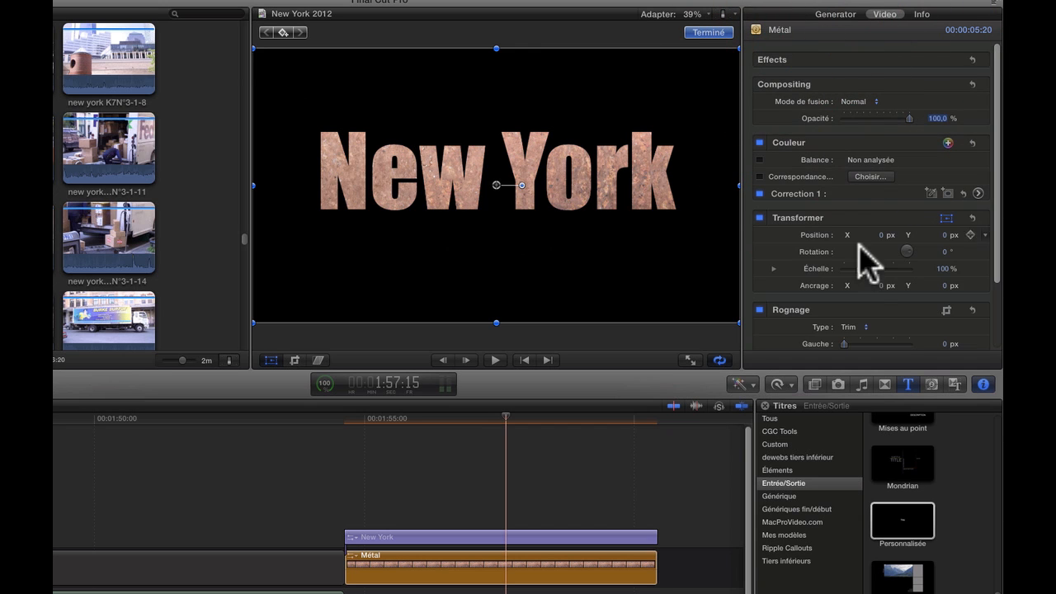
mouse_move(860, 267)
mouse_down()
mouse_move(908, 271)
mouse_move(828, 277)
mouse_move(867, 277)
mouse_up()
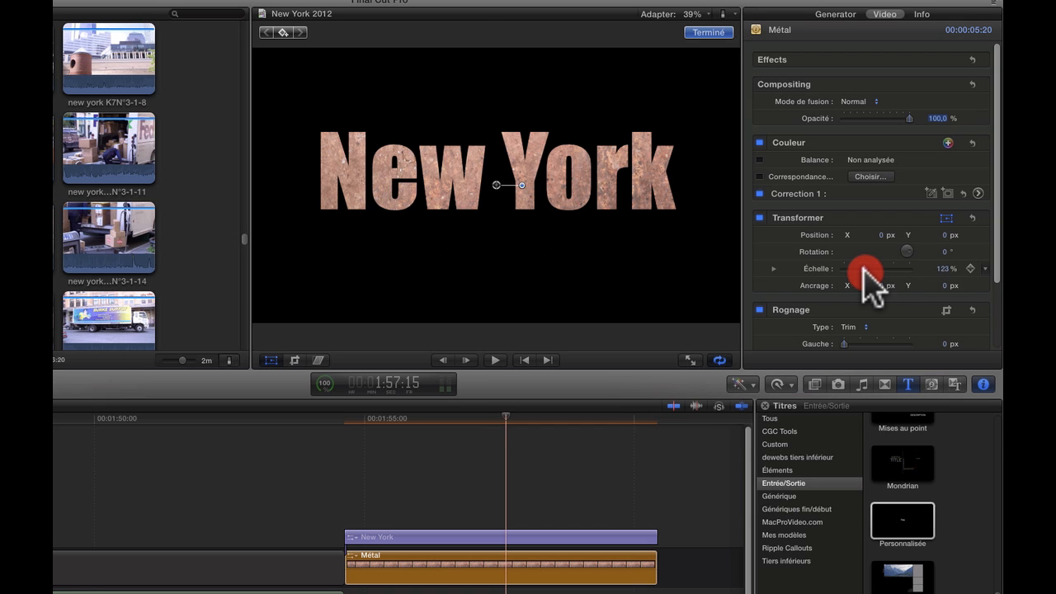
drag(870, 285, 860, 283)
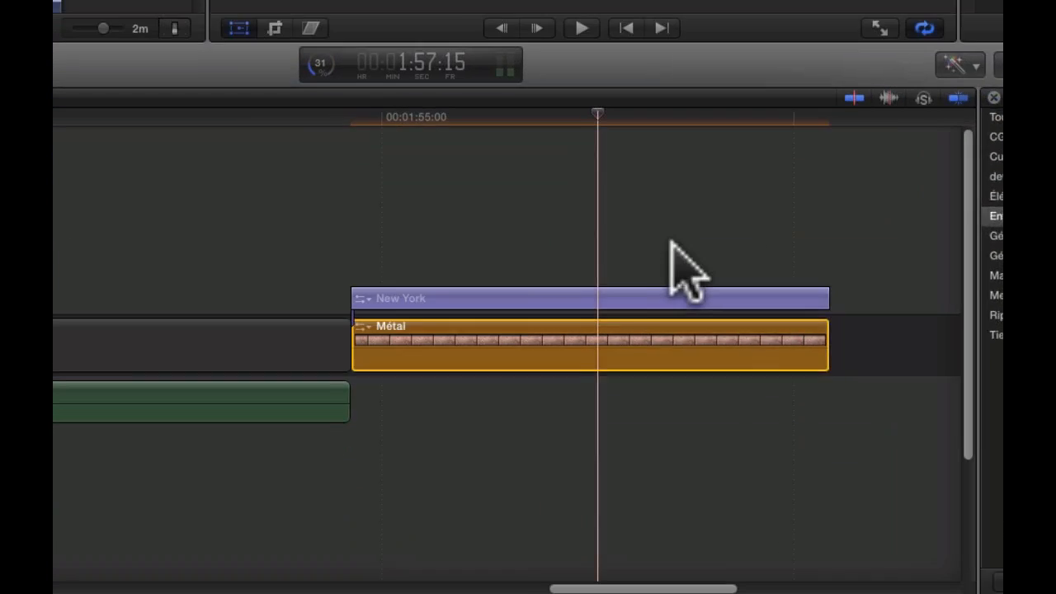
- Combine the New York title and the Métal generator clip into a compound clip
click(563, 580)
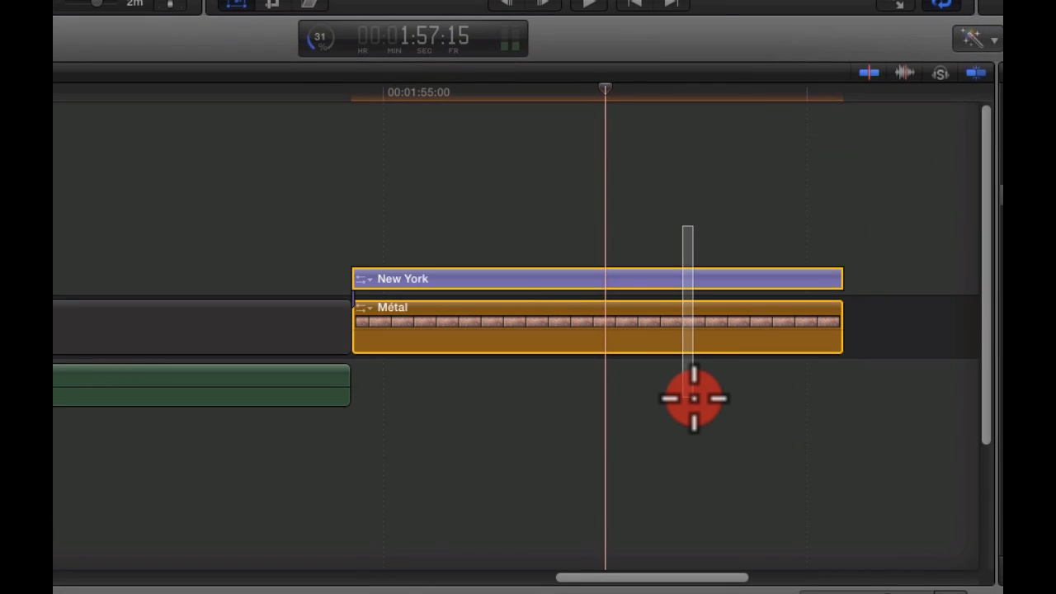
drag(695, 399, 693, 396)
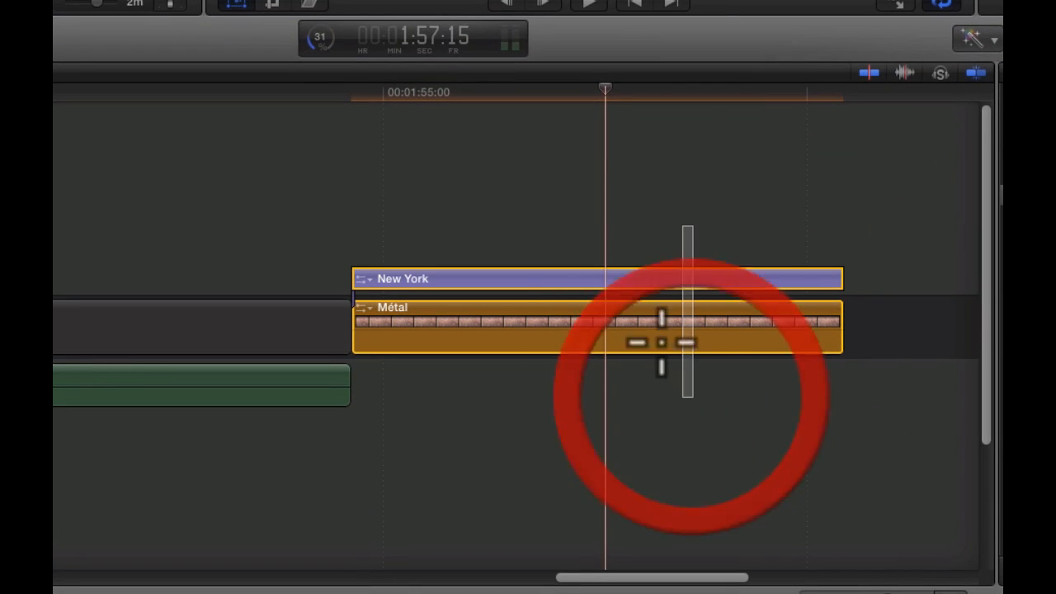
right_click(627, 304)
click(712, 317)
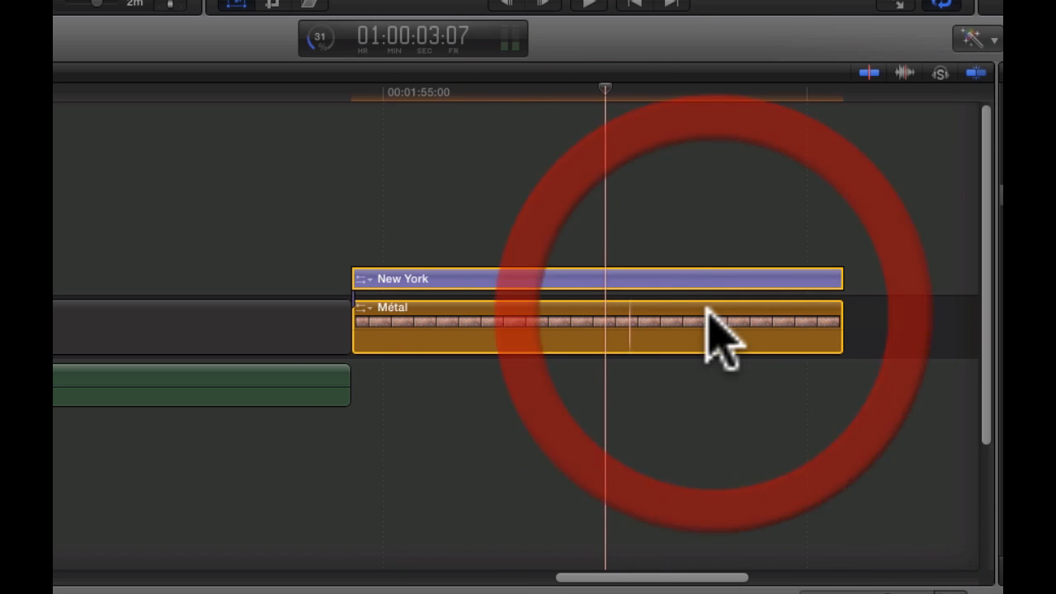
- Select a range of about 4 seconds in the skyline clip new york K7N°2-2-95 and insert it into the timeline at the playhead
scroll(671, 337, right, 5)
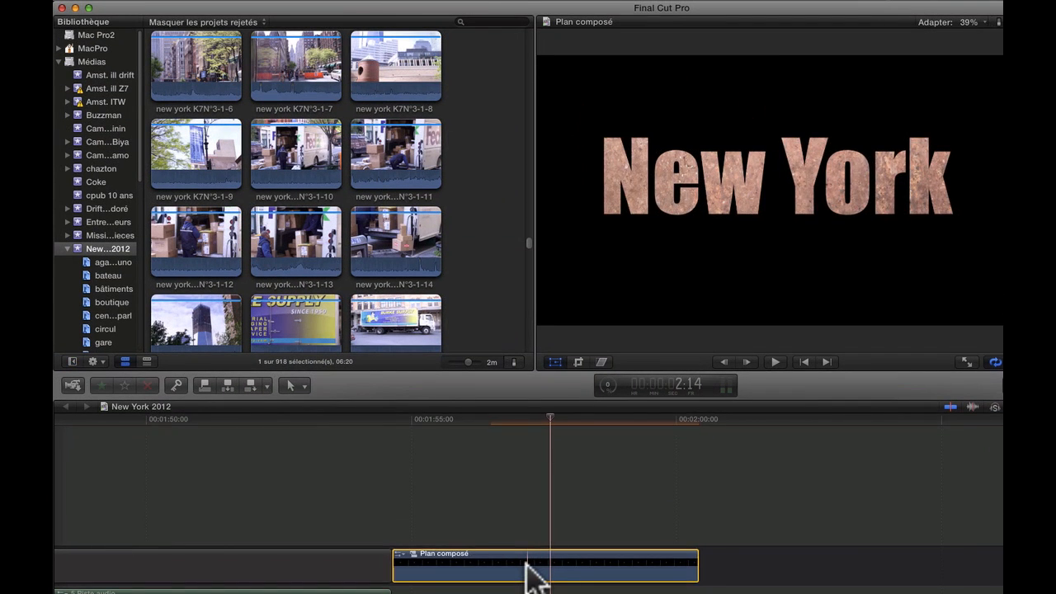
scroll(190, 343, left, 5)
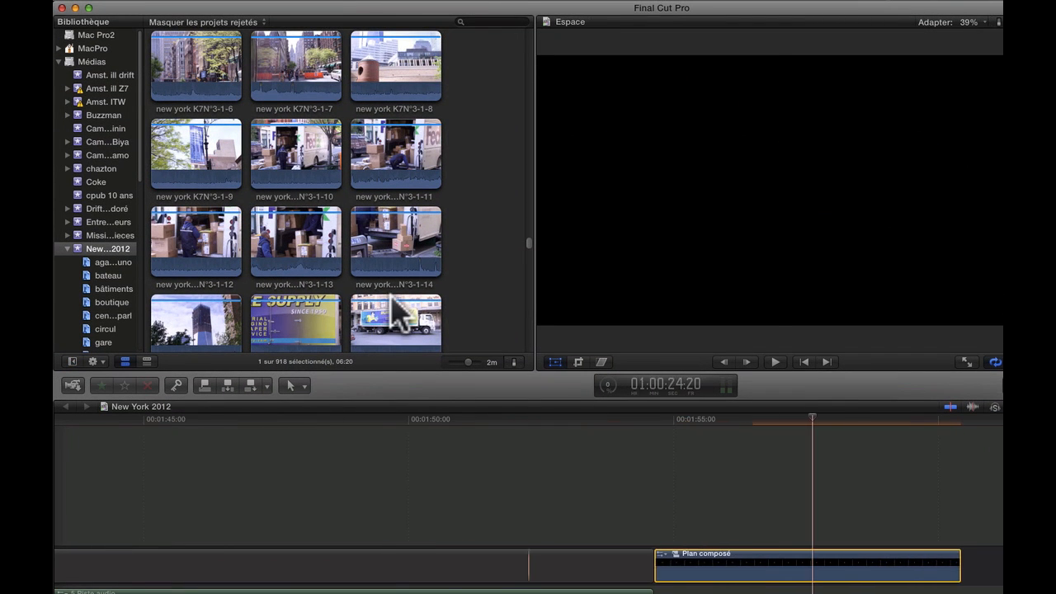
scroll(238, 211, down, 15)
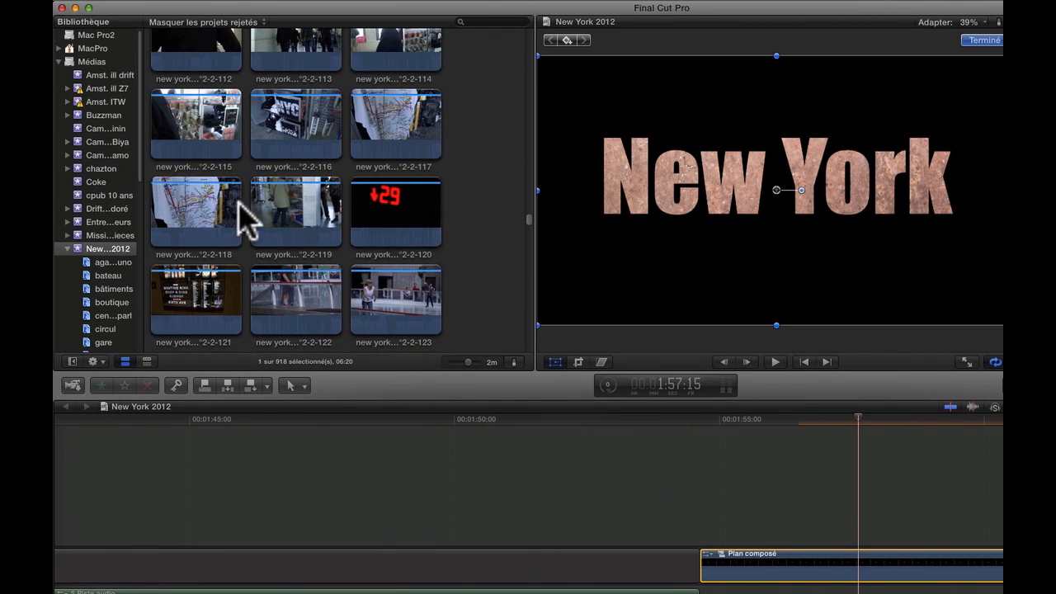
scroll(343, 223, up, 6)
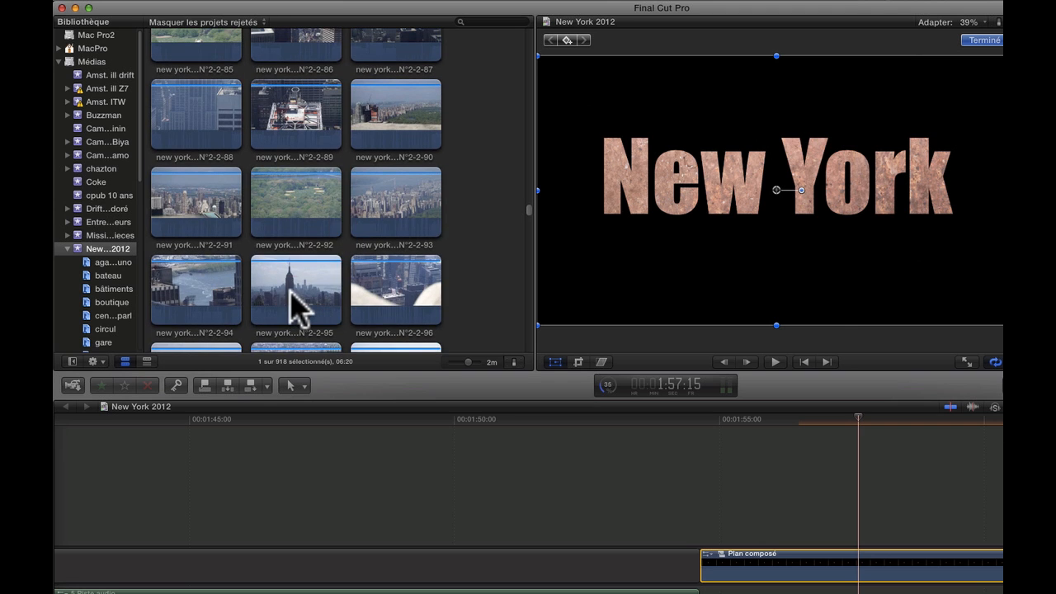
click(292, 297)
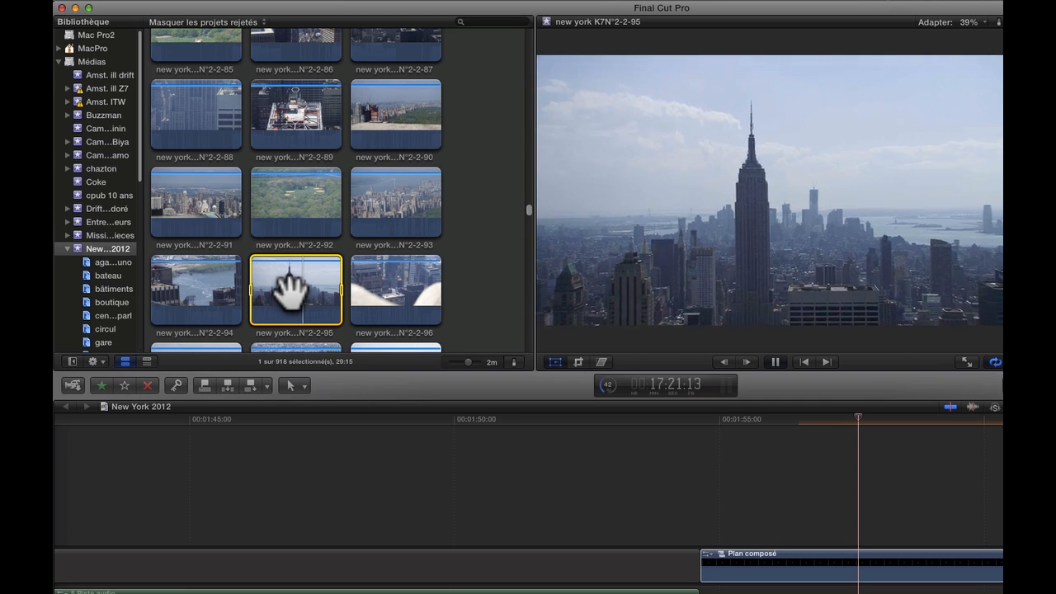
key(space)
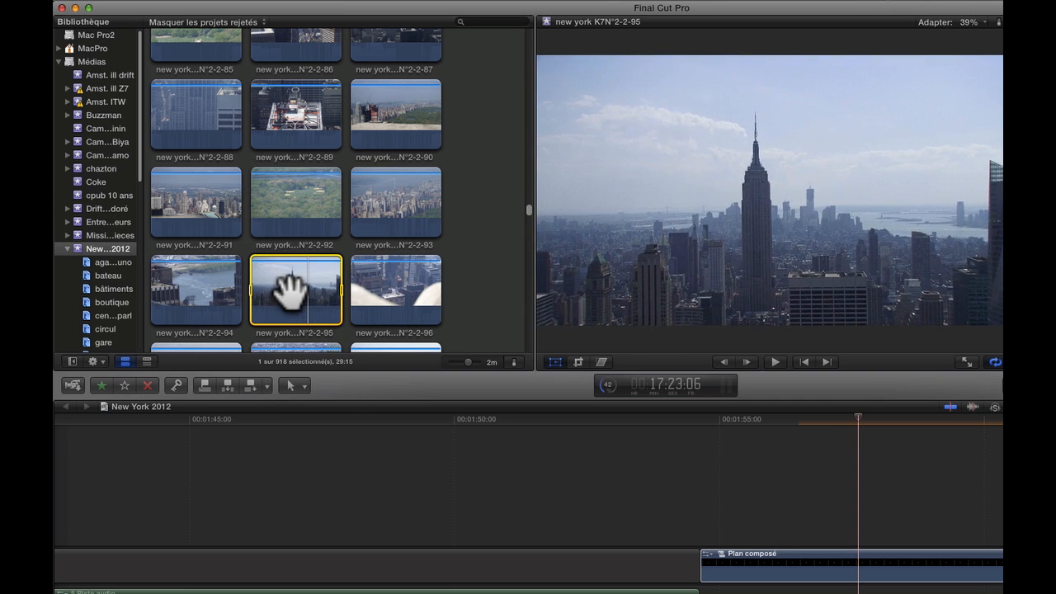
key(j)
key(k)
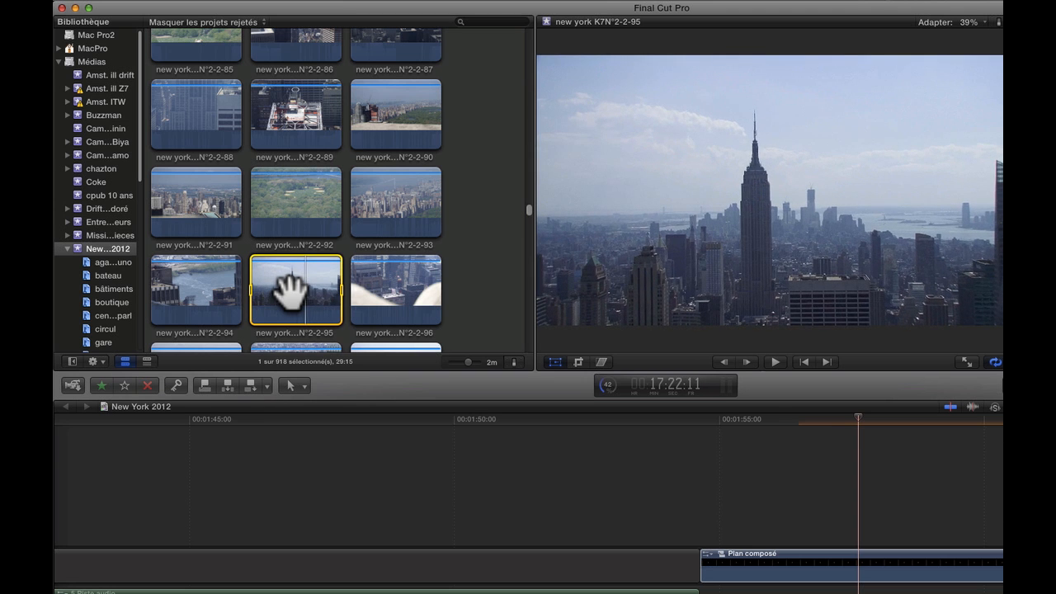
key(j)
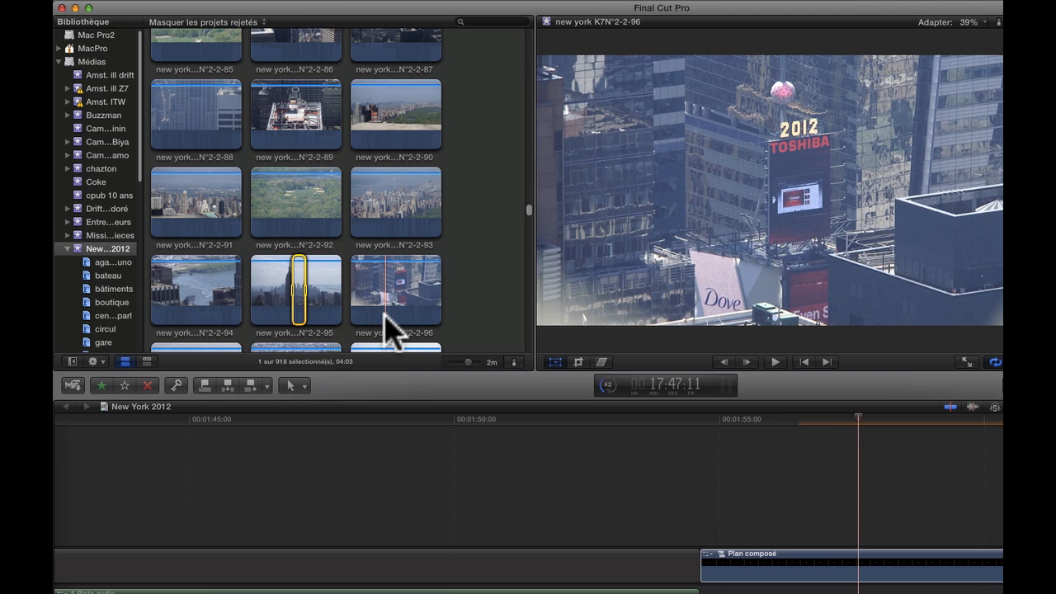
key(e)
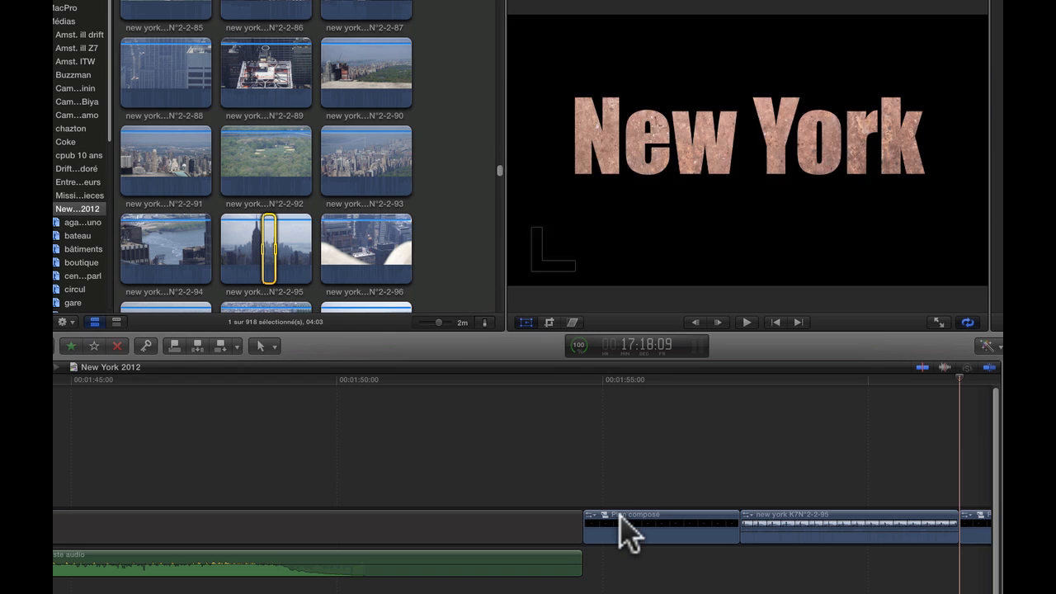
- Connect the first Plan composé piece above the skyline clip, extended to the skyline clip's end, and delete the leftover Plan composé piece
drag(621, 528, 625, 460)
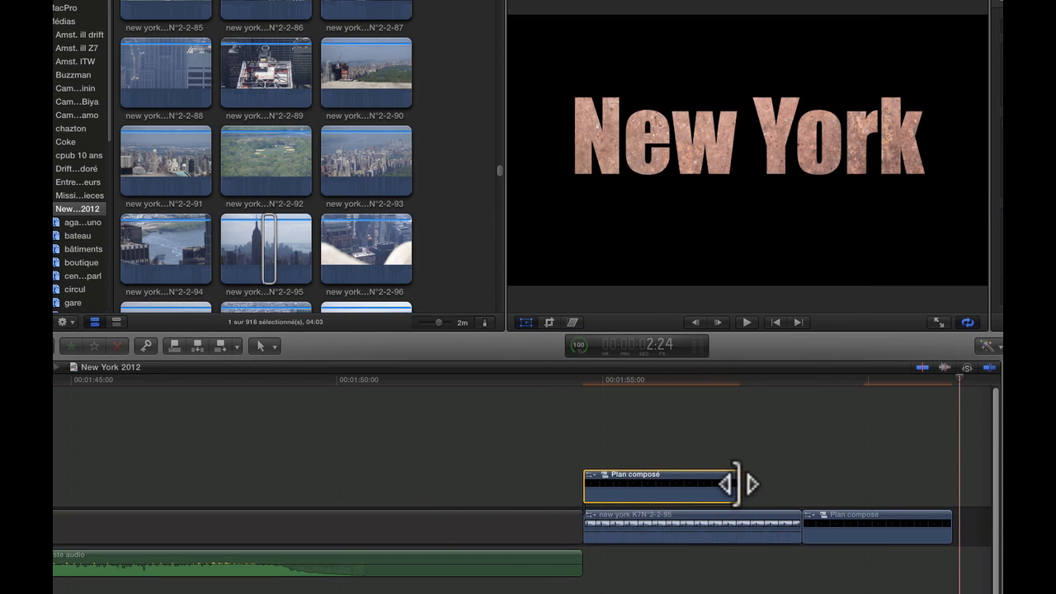
drag(737, 484, 801, 483)
click(853, 517)
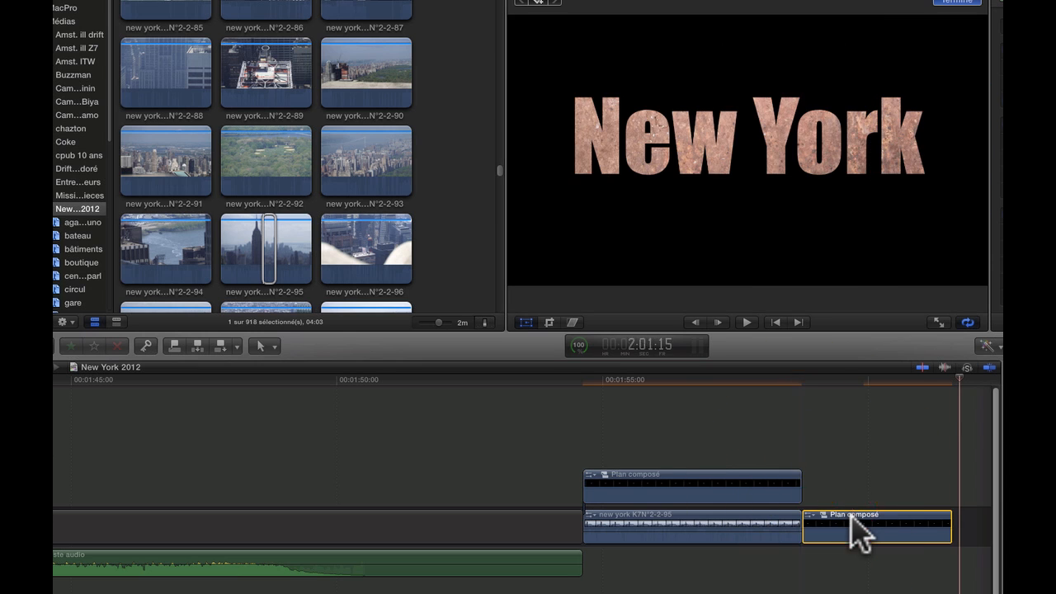
key(Delete)
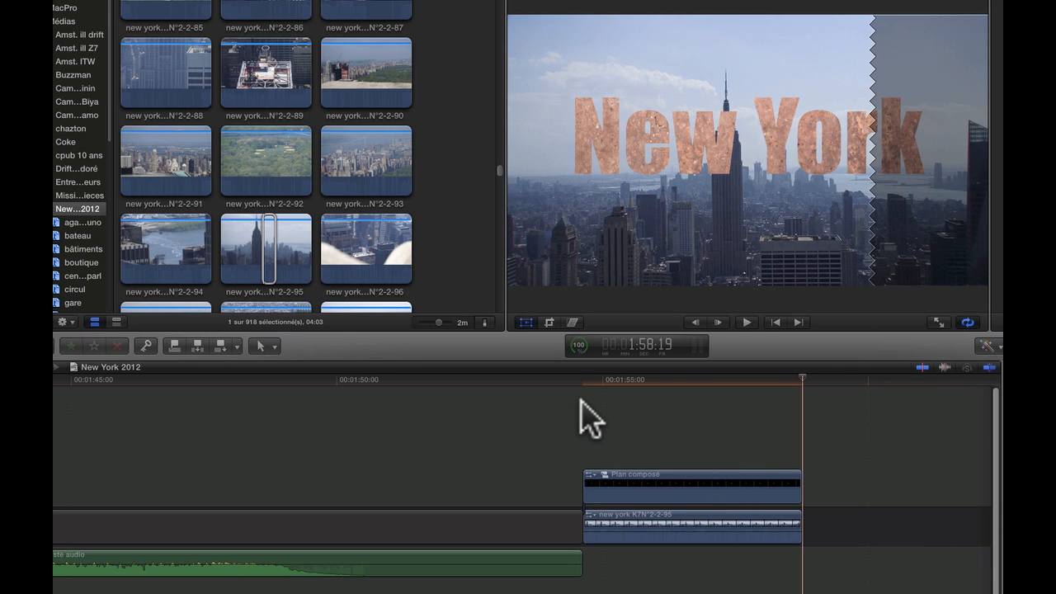
- Play the section with the title over the skyline from its start to check the composite
click(582, 401)
key(space)
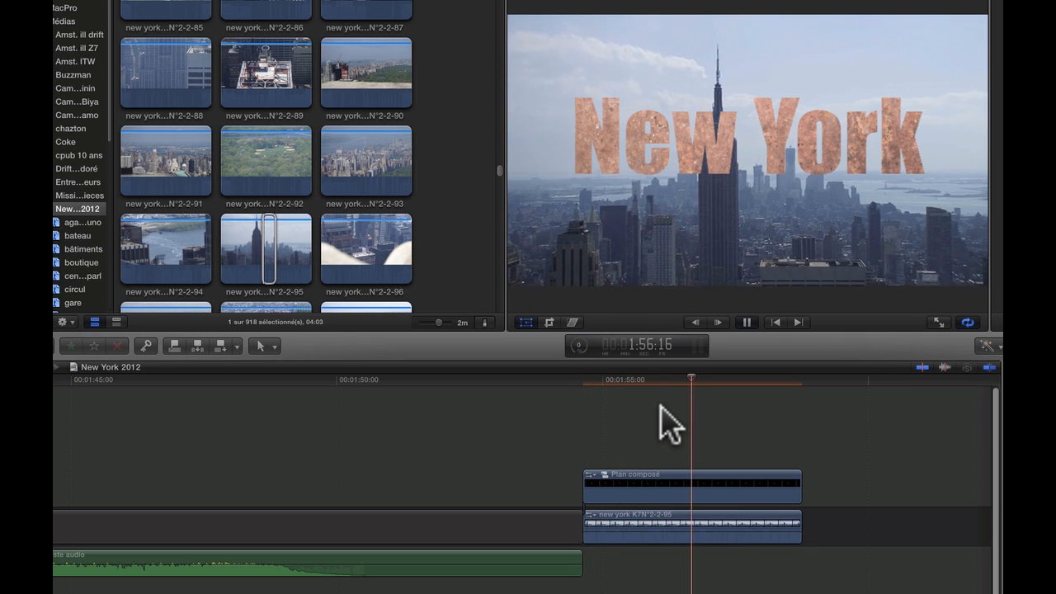
key(space)
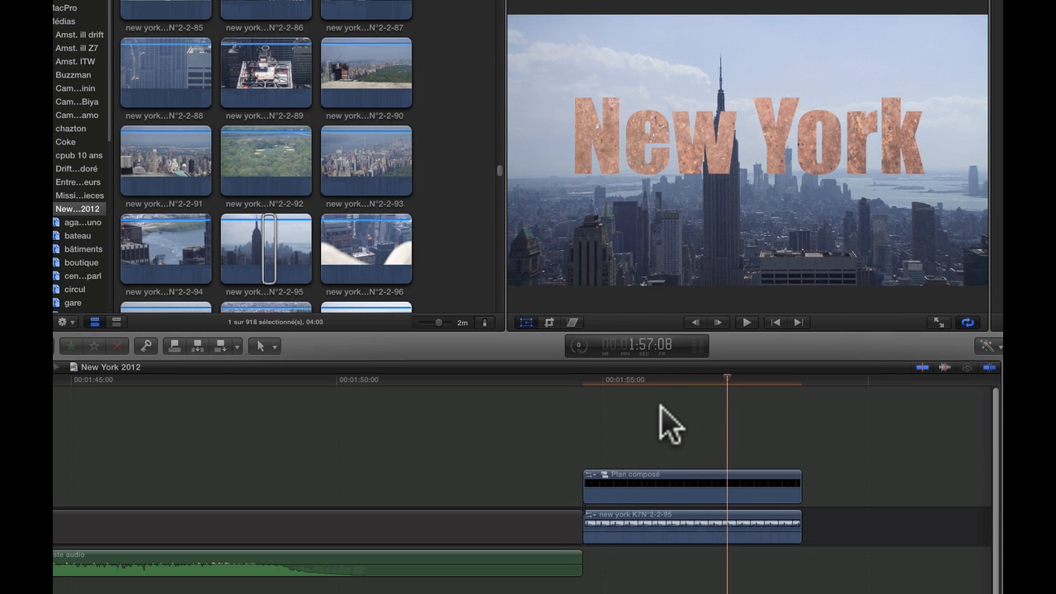
key(space)
key(space)
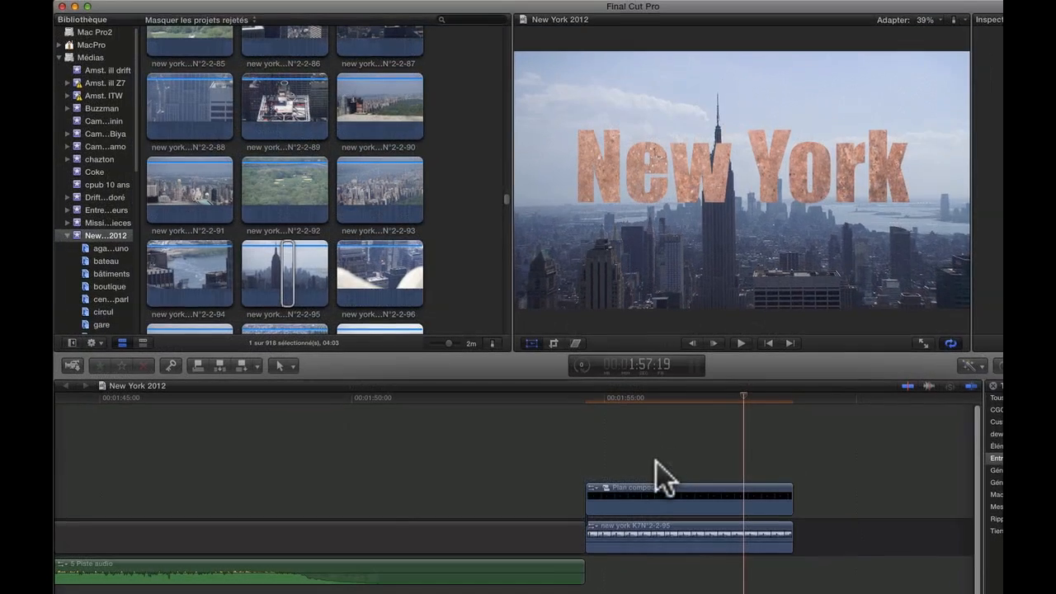
- Open the Plan composé compound clip, set the Métal generator's type to Stars and scale the Métal clip to 74%
double_click(665, 486)
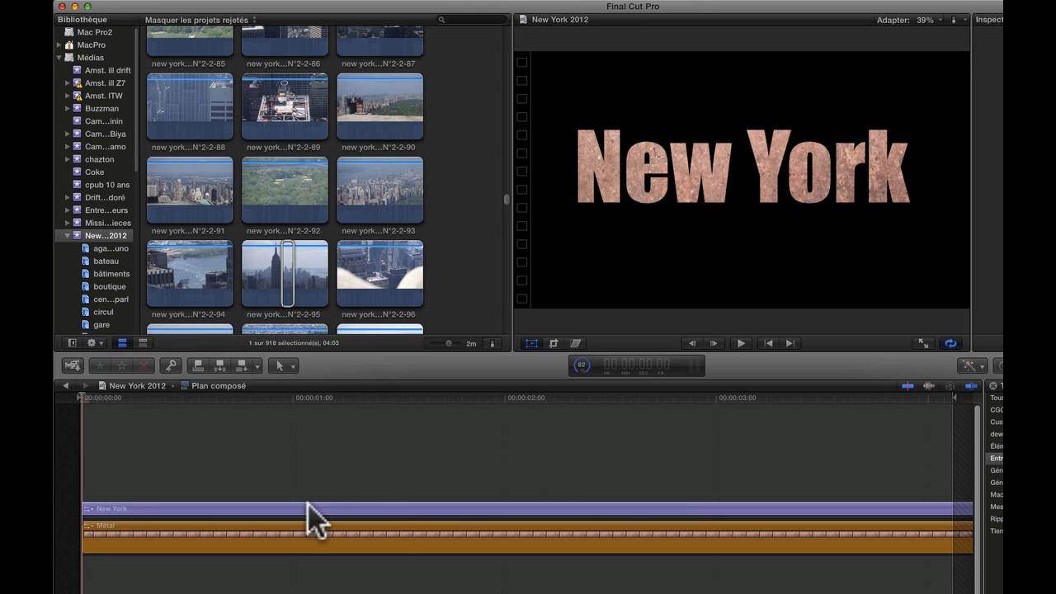
click(470, 511)
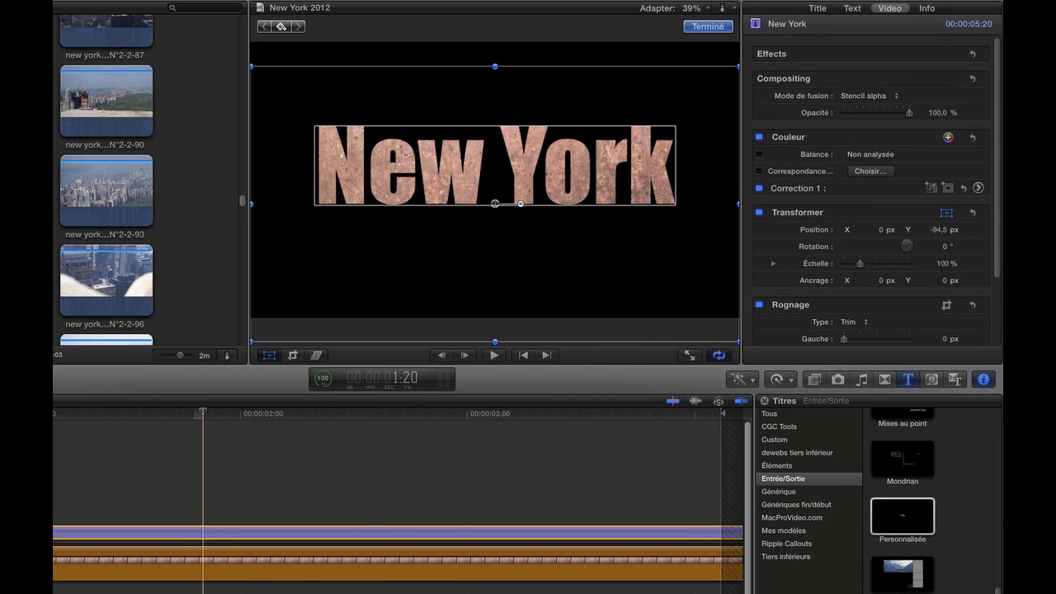
click(330, 567)
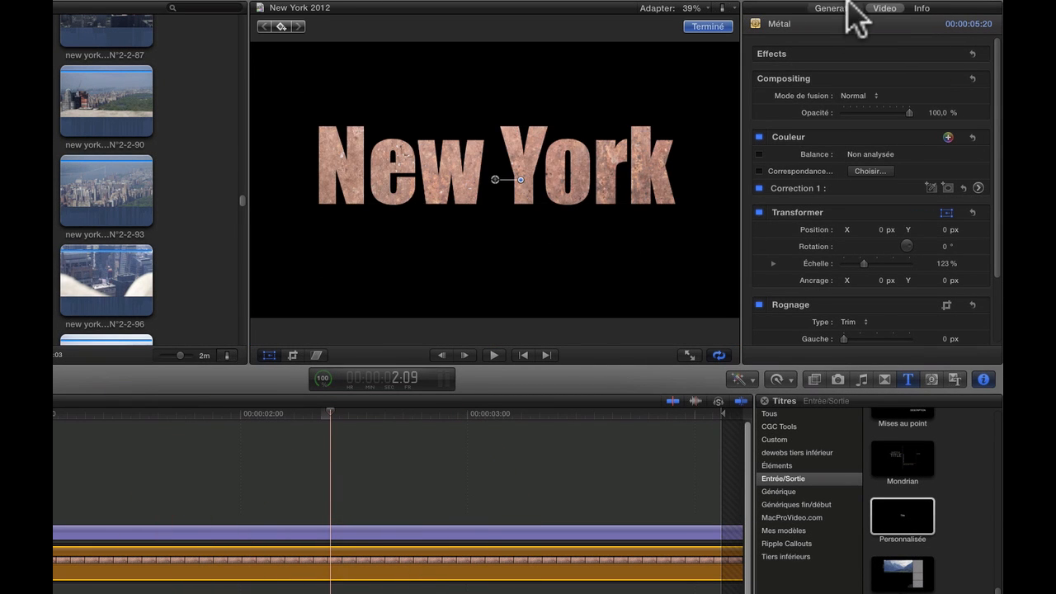
click(836, 8)
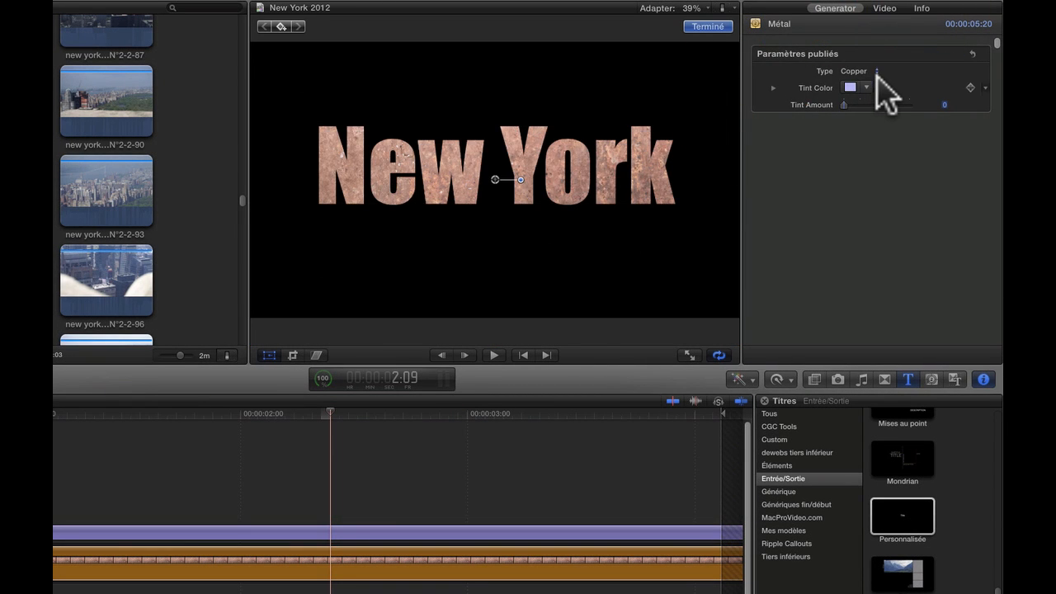
click(876, 71)
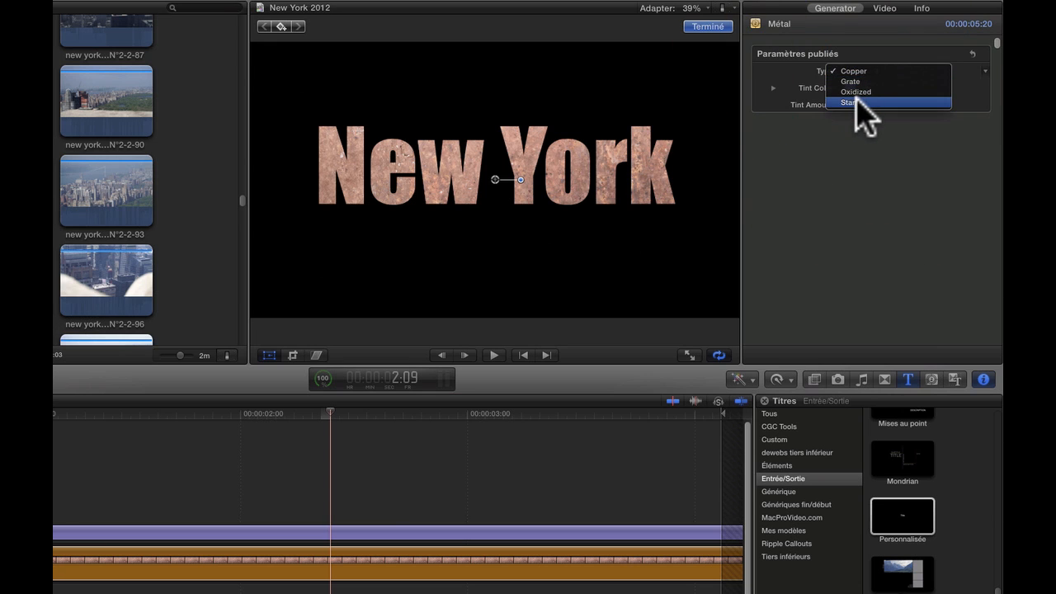
click(857, 102)
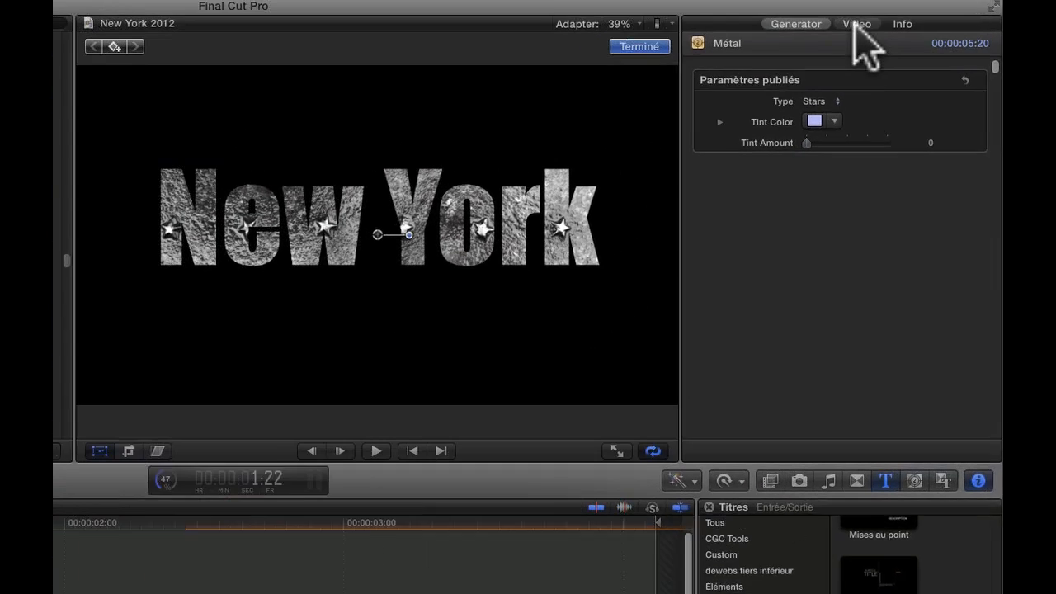
click(885, 8)
drag(826, 355, 818, 355)
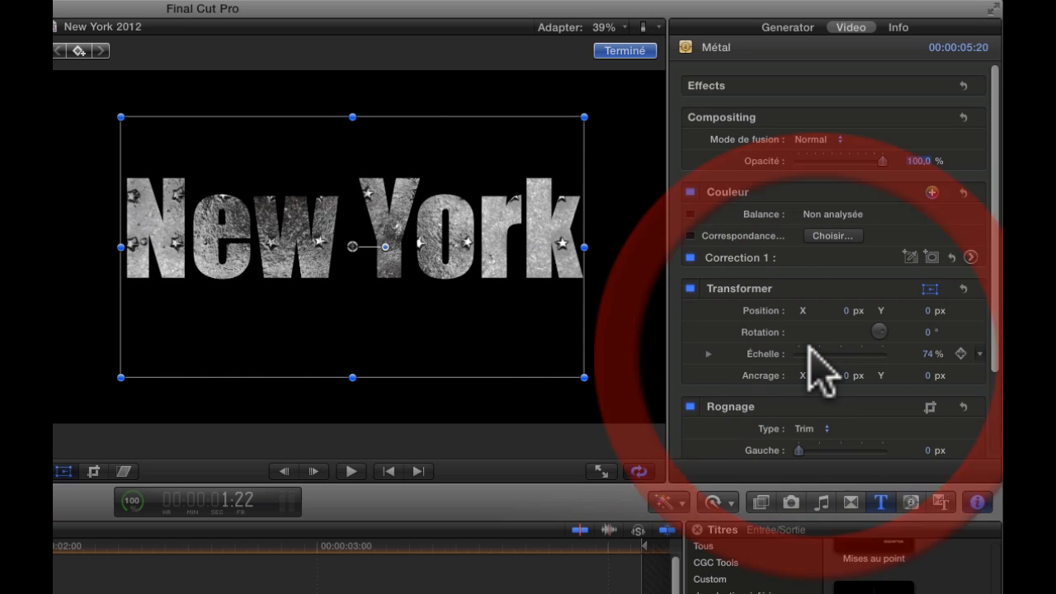
- Try the Oxidized and Grate types on the Métal generator, and return to Stars
click(785, 29)
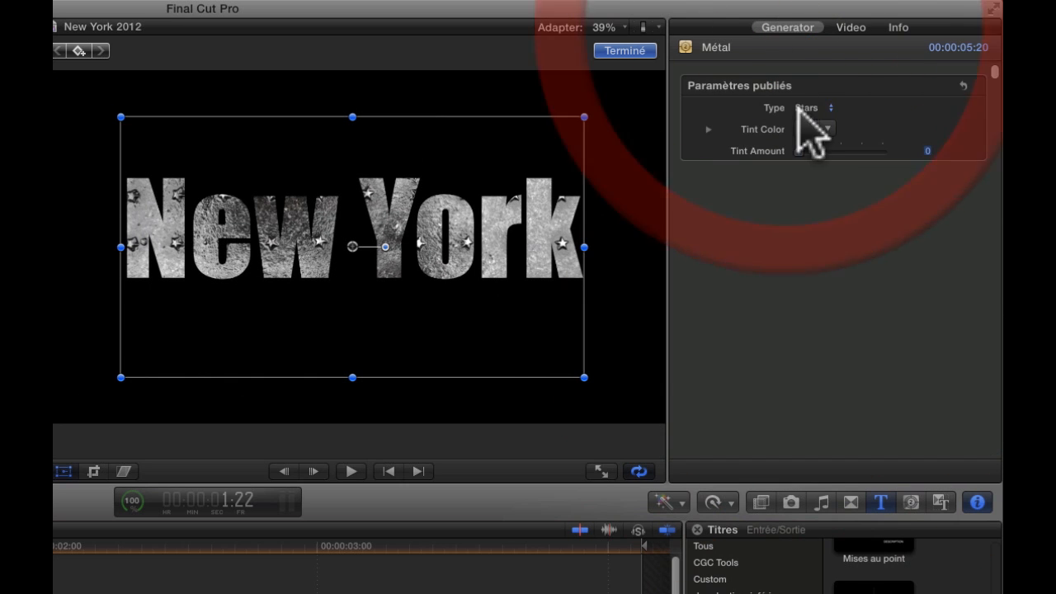
click(805, 108)
click(828, 95)
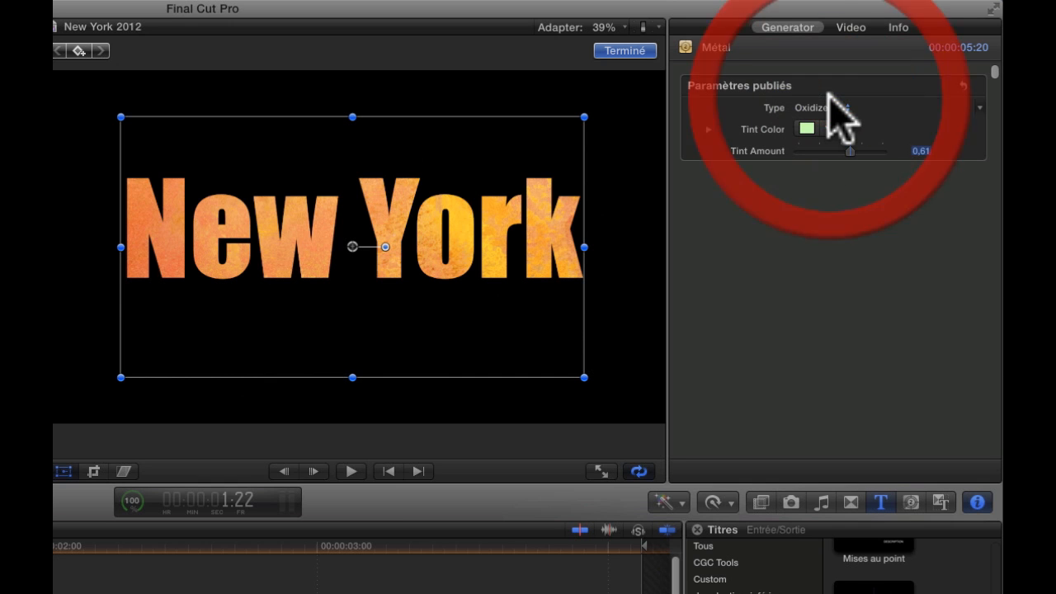
click(842, 108)
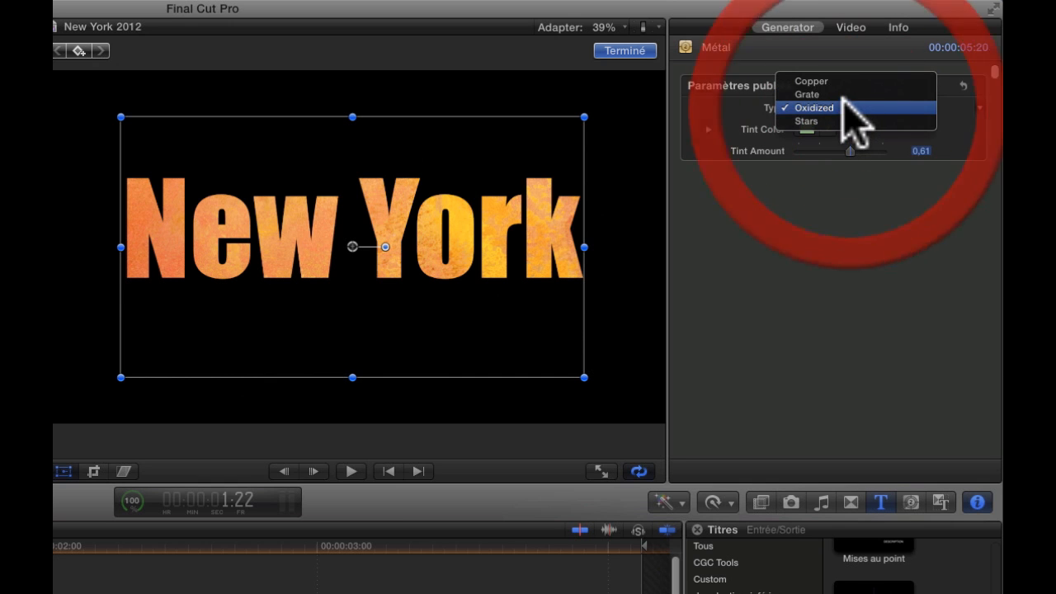
click(835, 95)
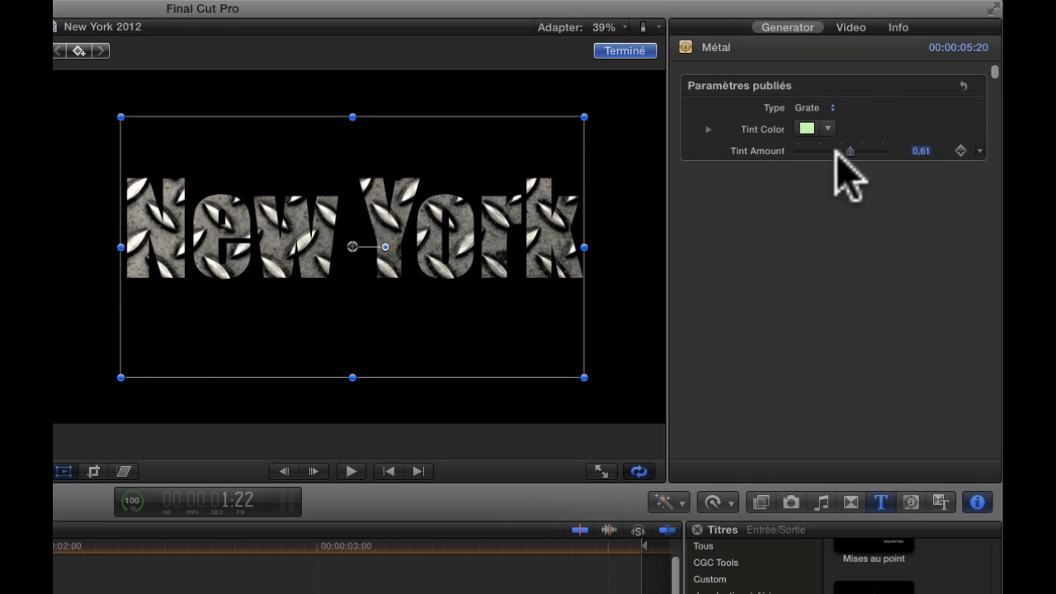
click(832, 108)
click(824, 122)
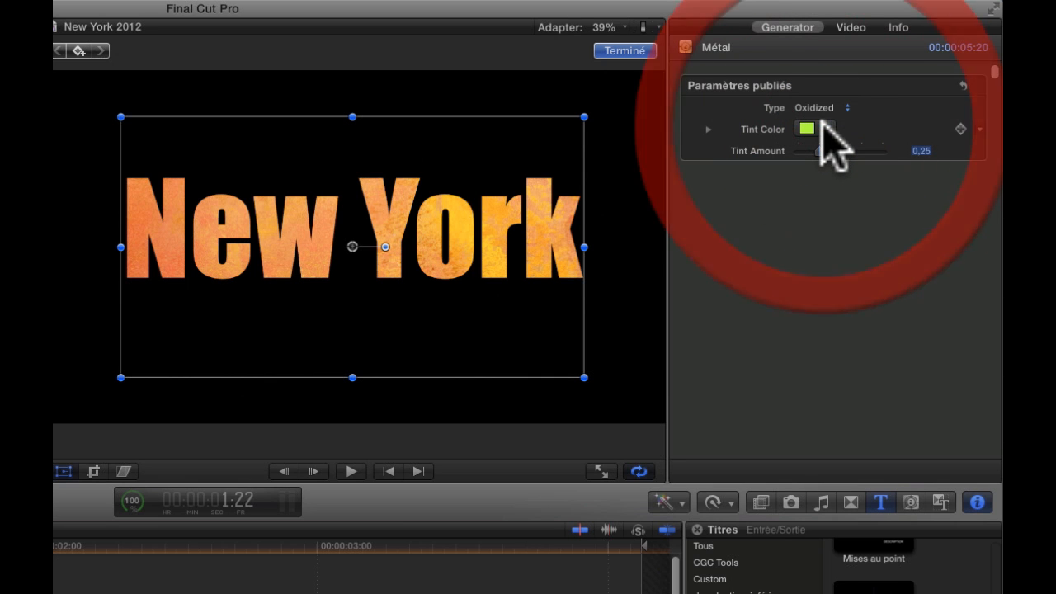
click(840, 108)
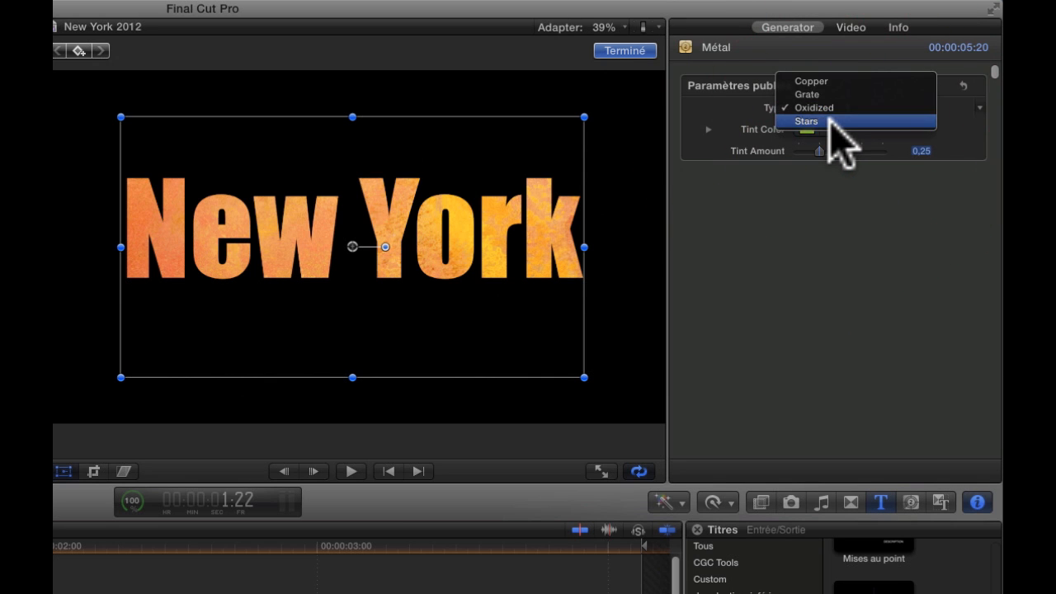
click(830, 121)
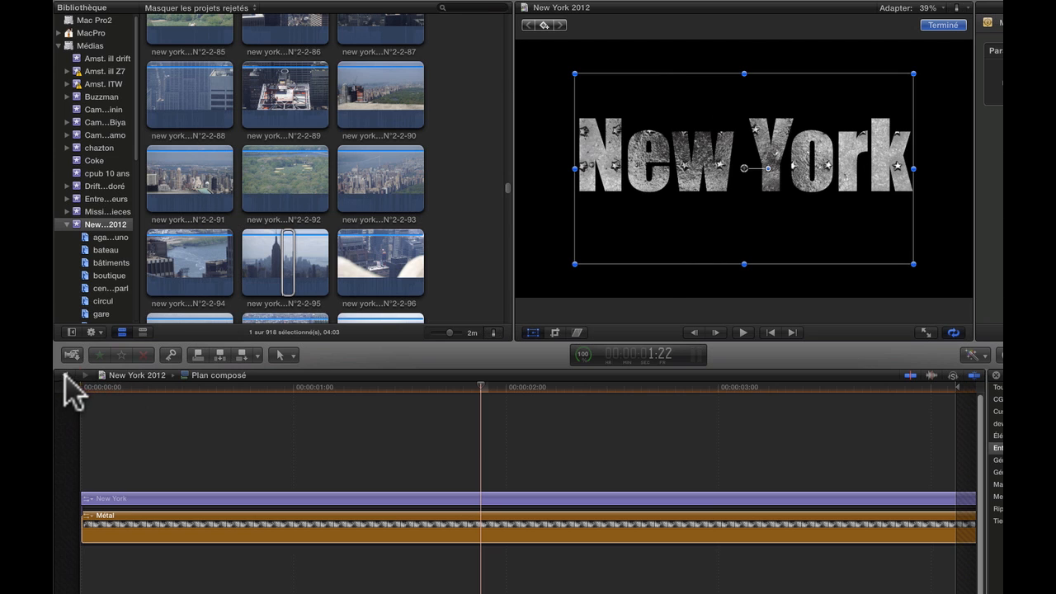
- Return to the New York 2012 project and add the Fondu enchaîné dissolve to both ends of the Plan composé clip
click(67, 376)
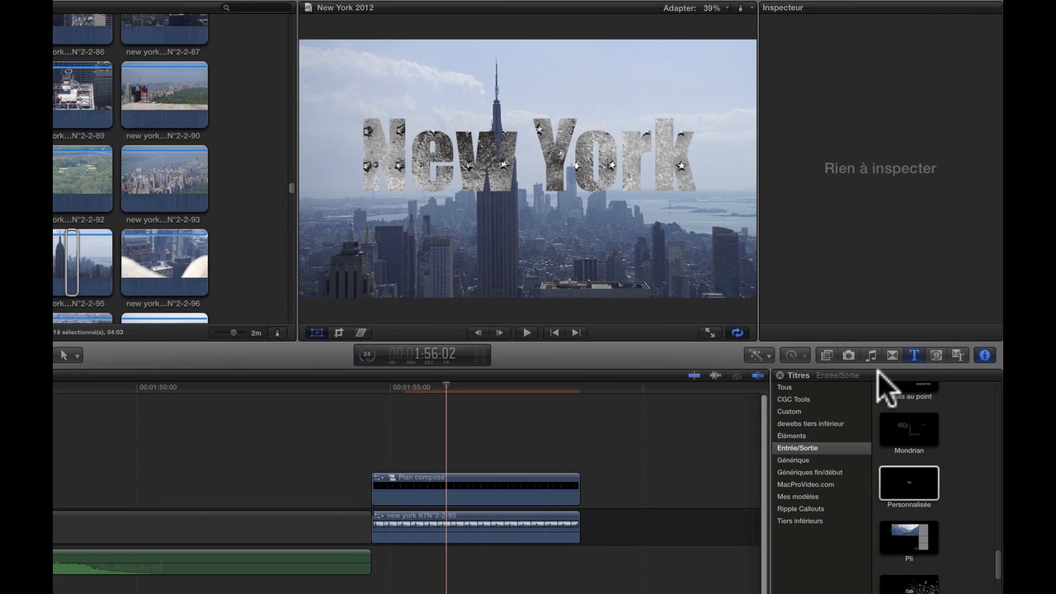
click(893, 355)
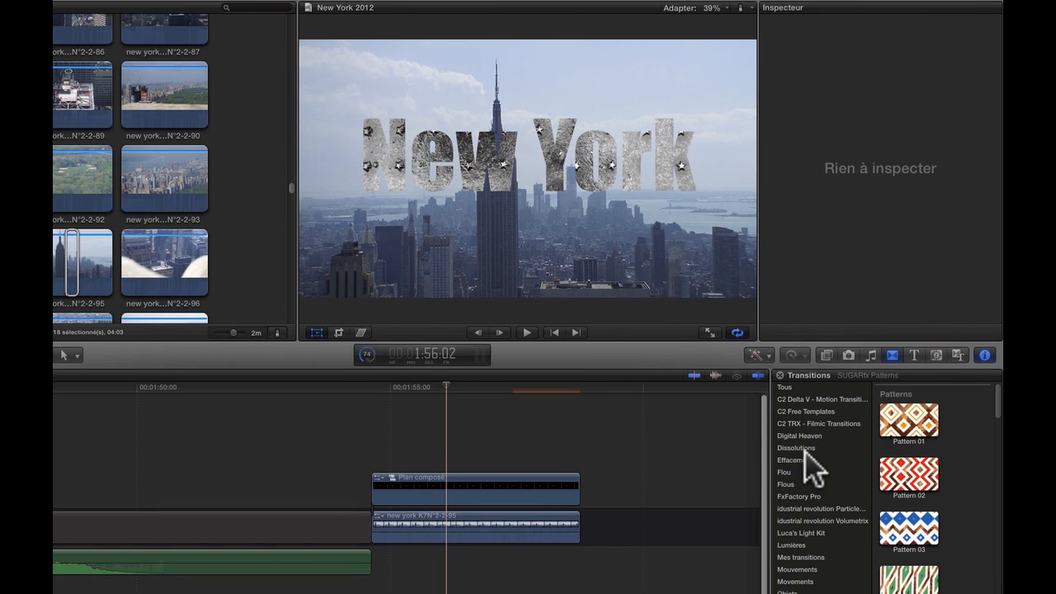
click(804, 446)
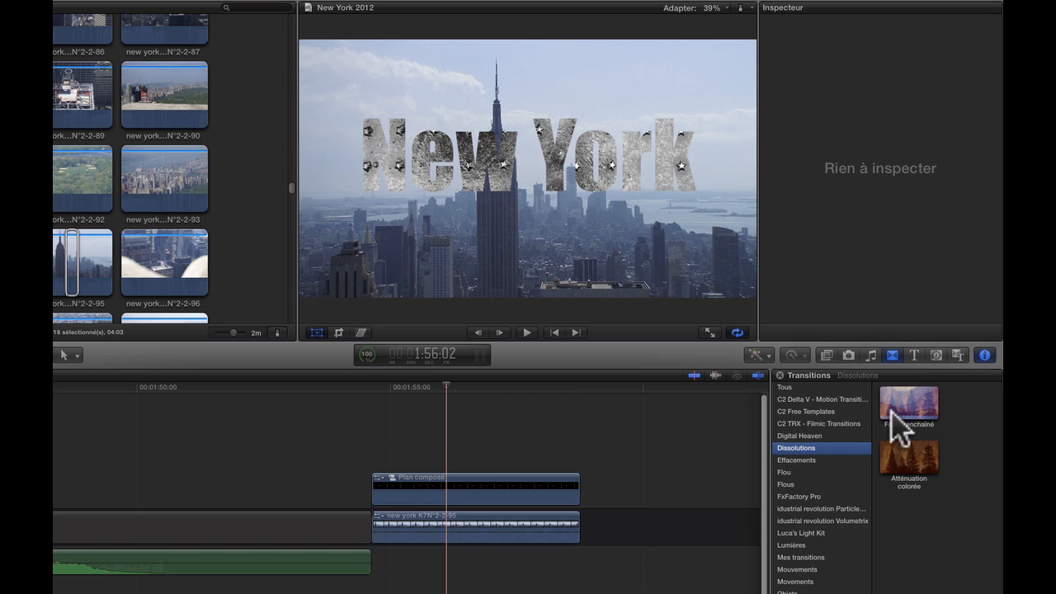
drag(900, 425, 375, 477)
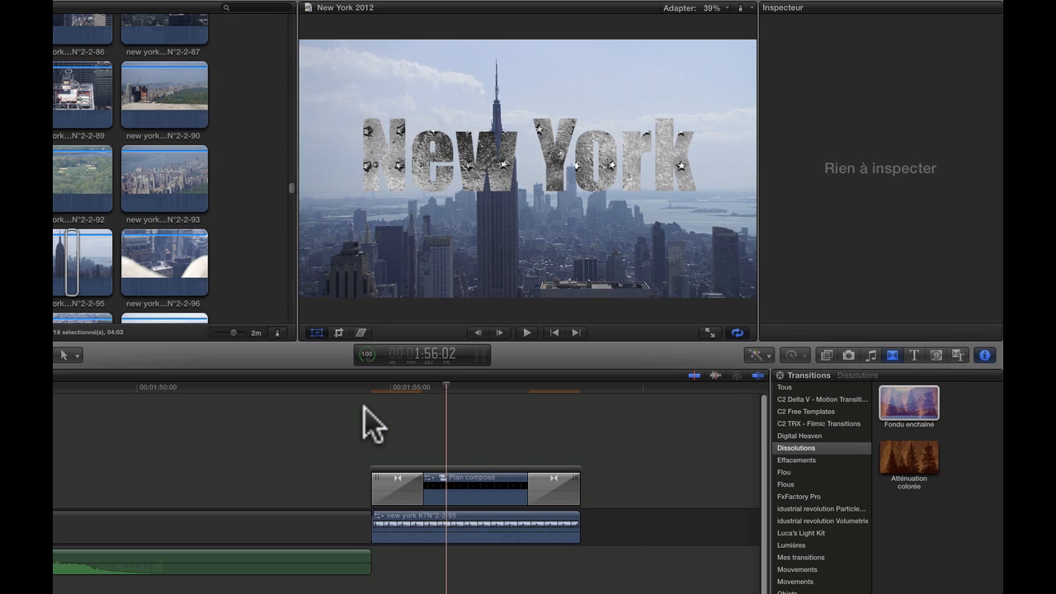
- Play the title section from just before its start to check the dissolves
click(359, 390)
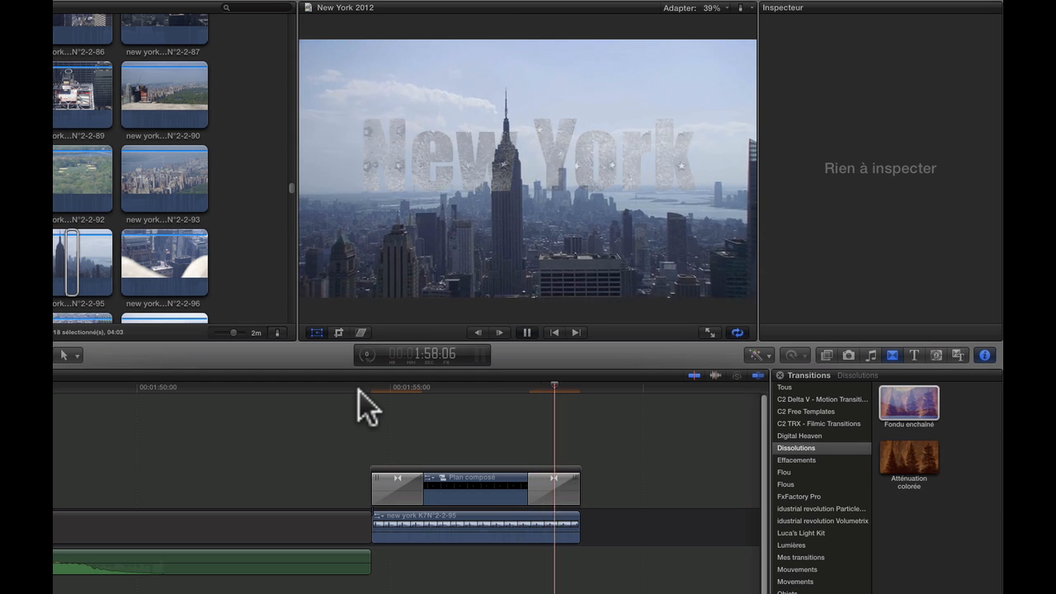
key(space)
scroll(358, 390, right, 1)
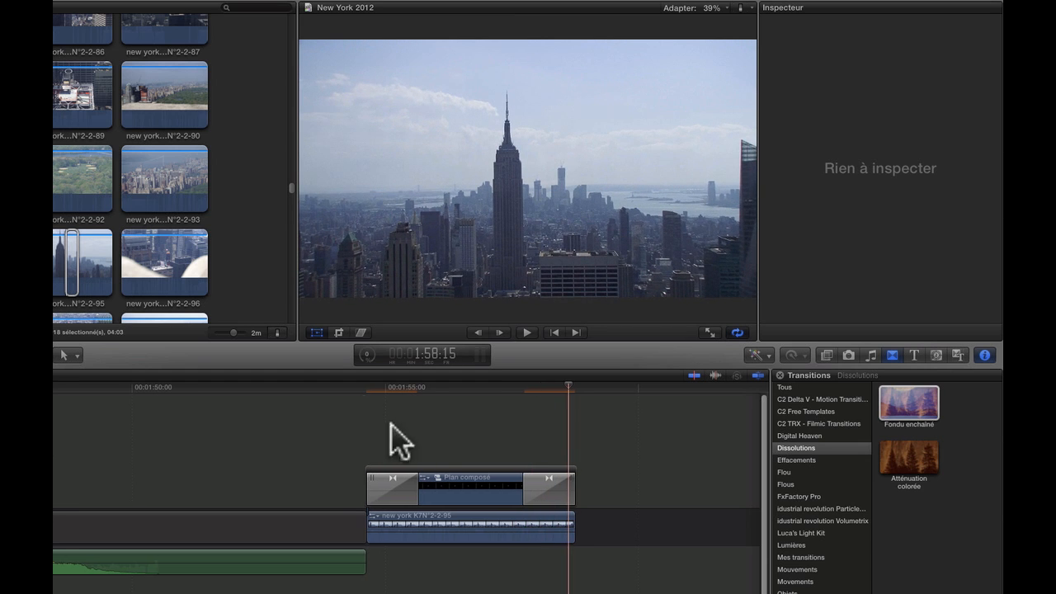
- Open the Plan composé compound clip and mark a range start at about 16:33:00 in the new york K7N°2-2-92 browser clip
click(460, 390)
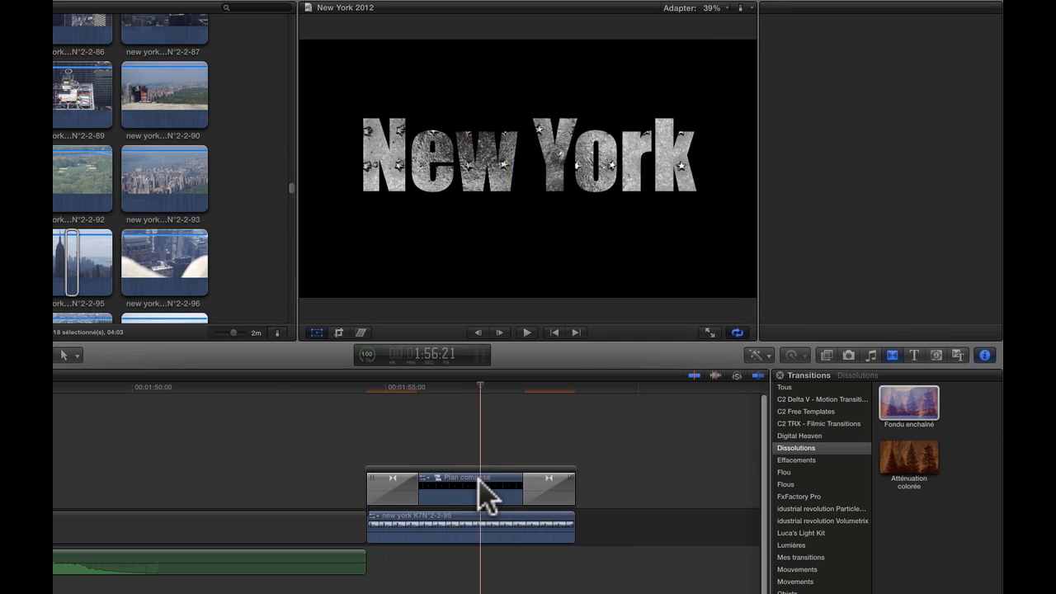
double_click(480, 480)
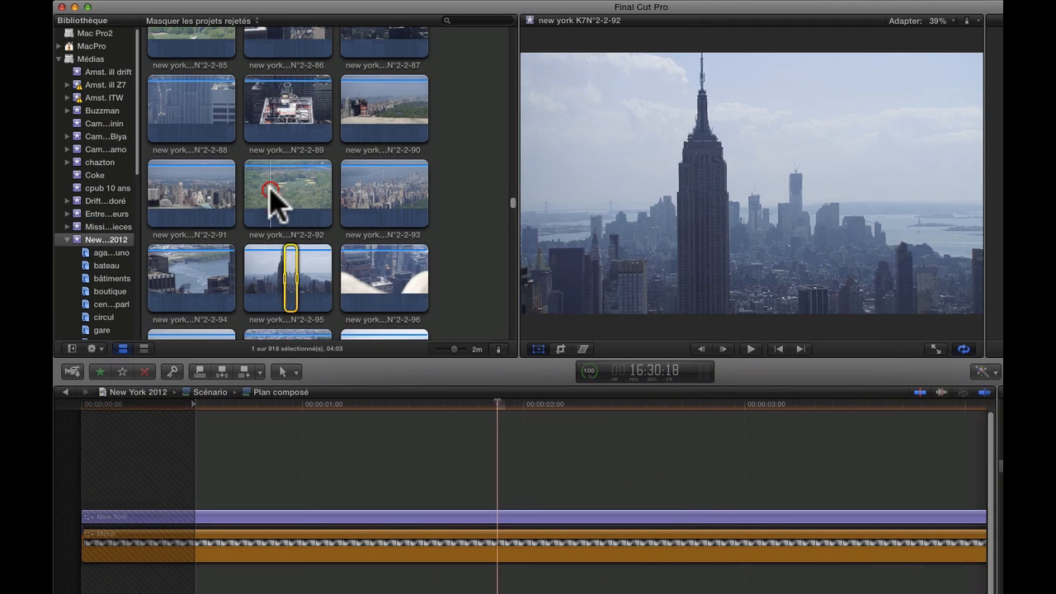
click(274, 203)
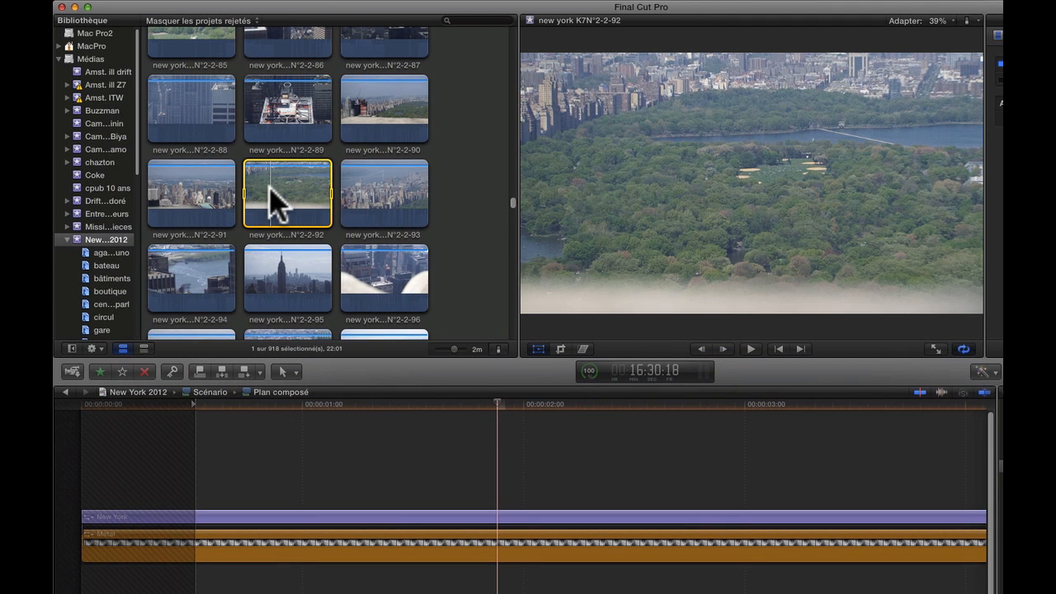
key(space)
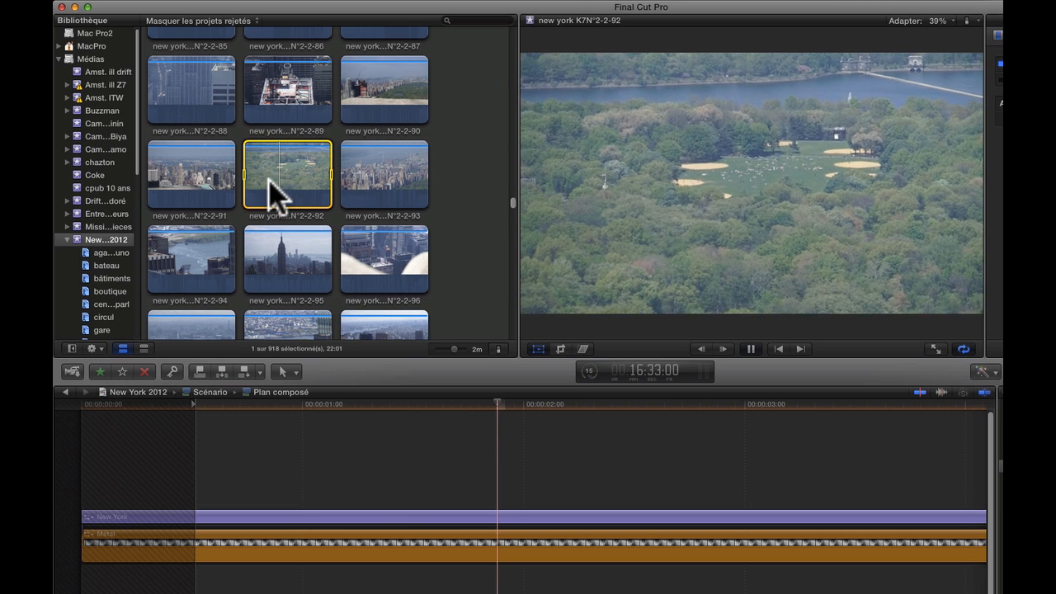
key(i)
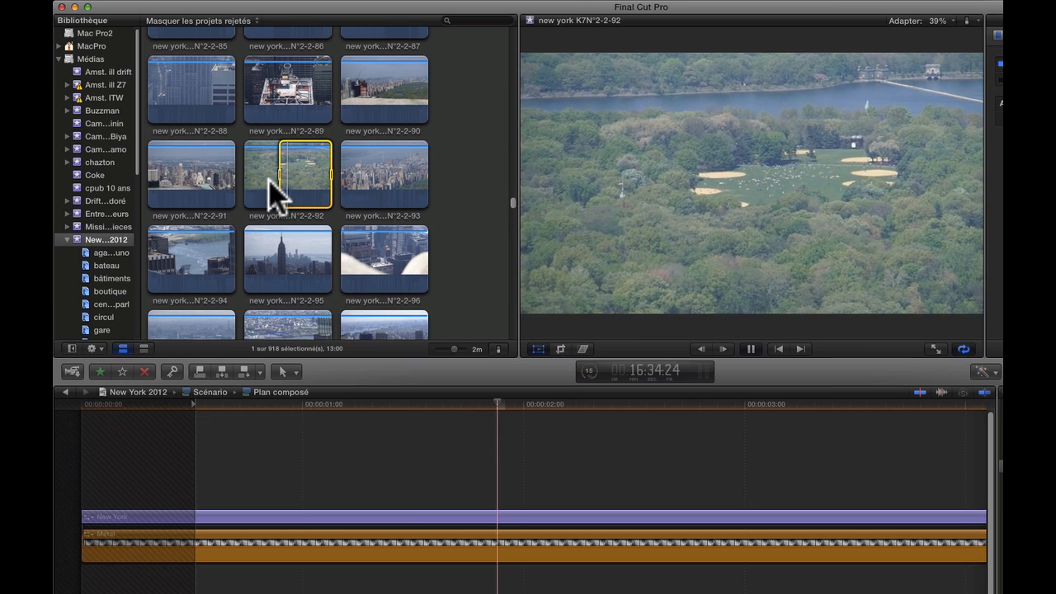
key(space)
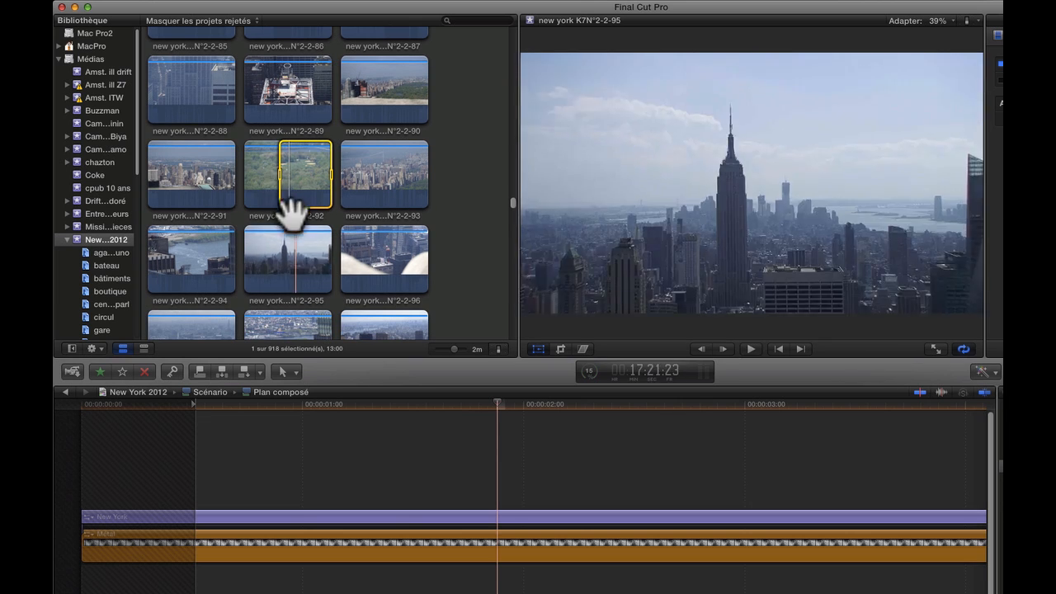
- Replace the Métal clip with the marked new york K7N°2-2-92 range using Remplacer depuis le début, and play the result
scroll(290, 186, down, 1)
mouse_move(303, 166)
mouse_down()
mouse_move(313, 407)
mouse_move(369, 502)
mouse_move(368, 537)
mouse_up()
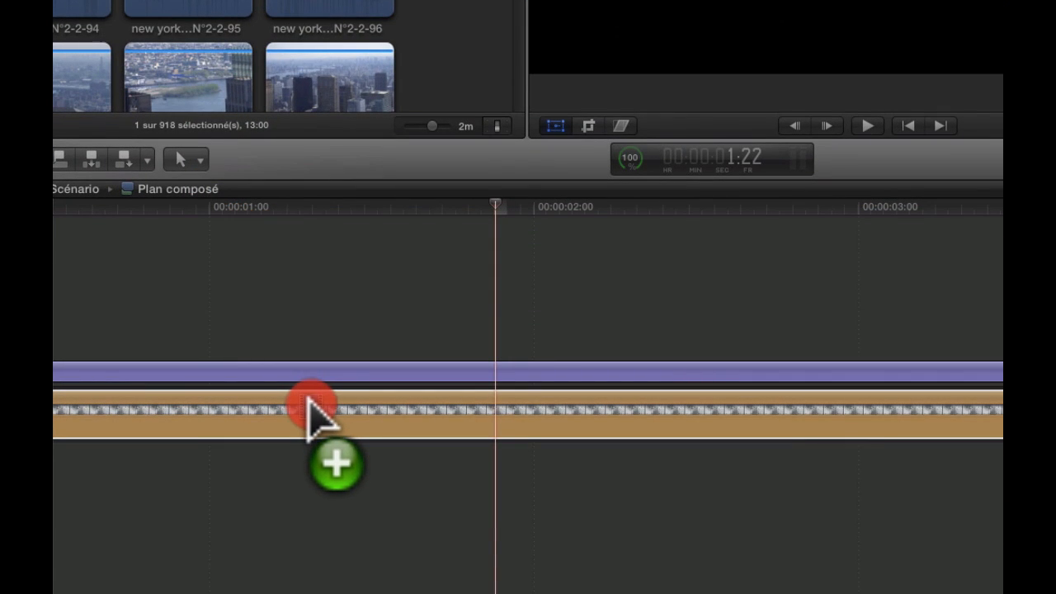
drag(307, 398, 293, 398)
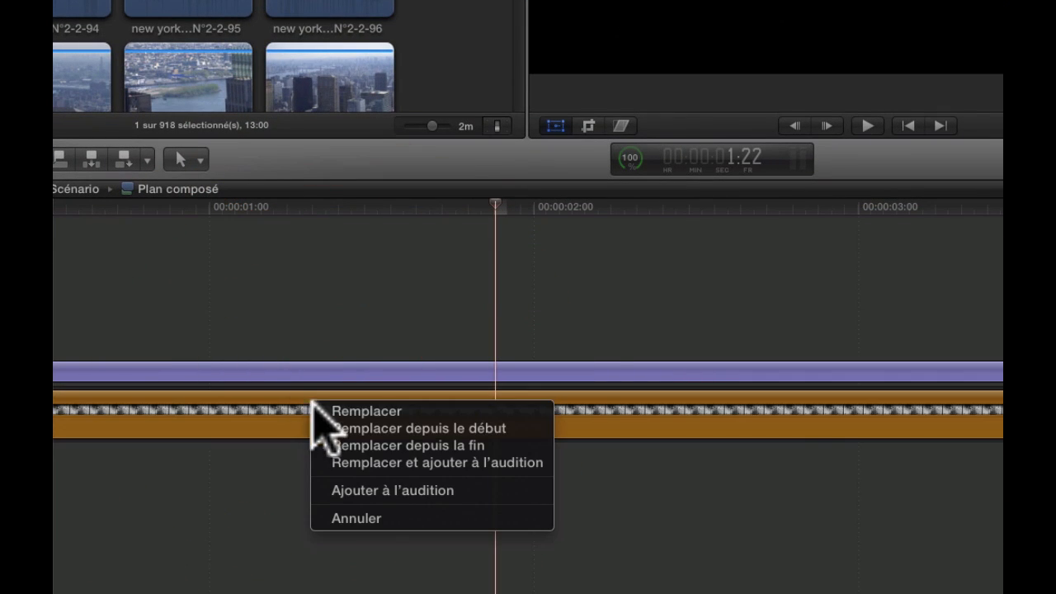
click(392, 431)
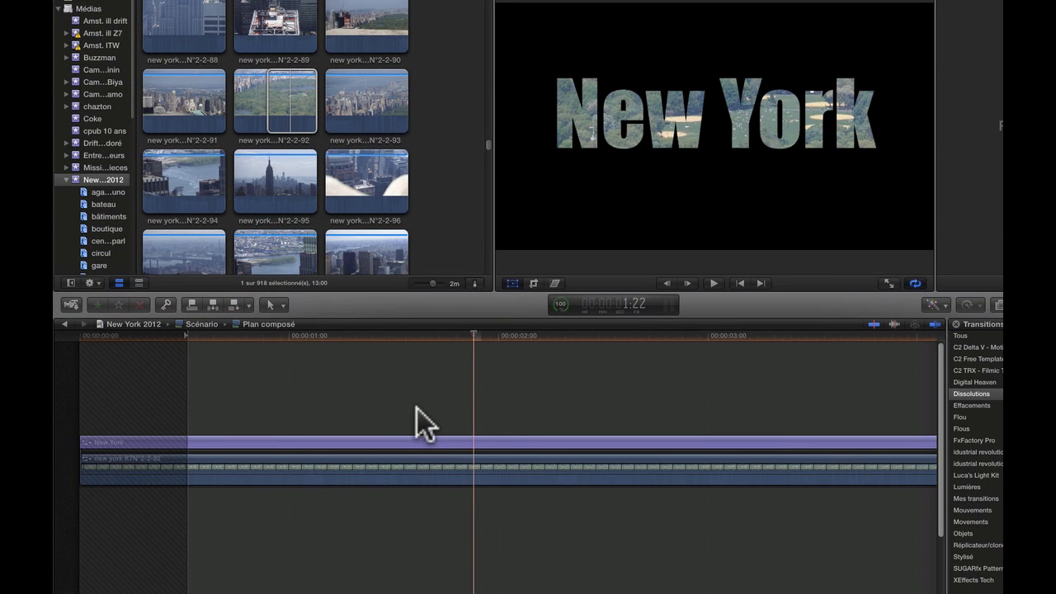
key(space)
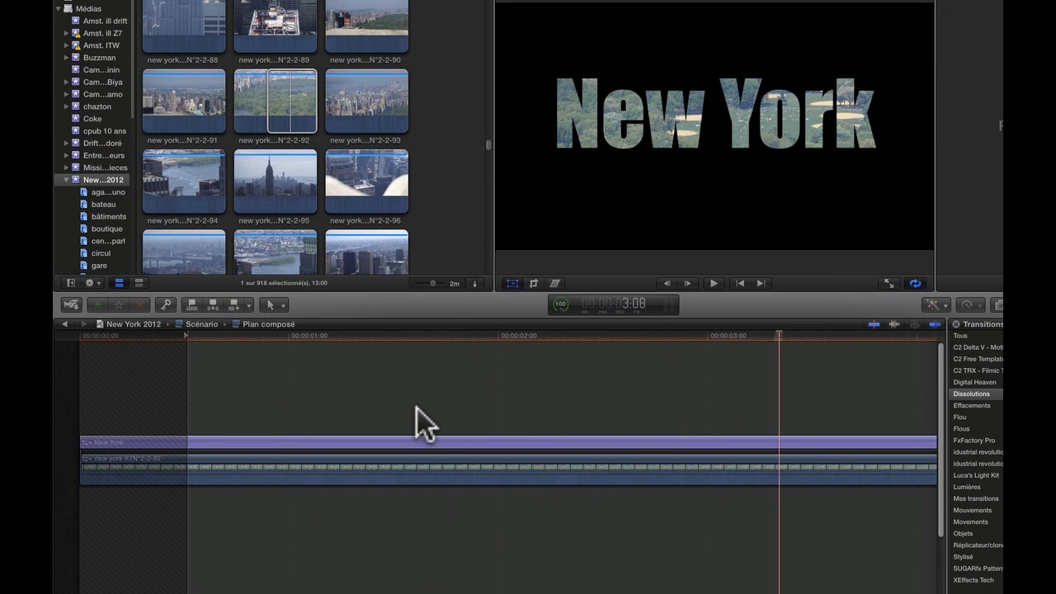
- Return to the New York 2012 project and play the title section from just before its start to check the park-filled letters
click(64, 323)
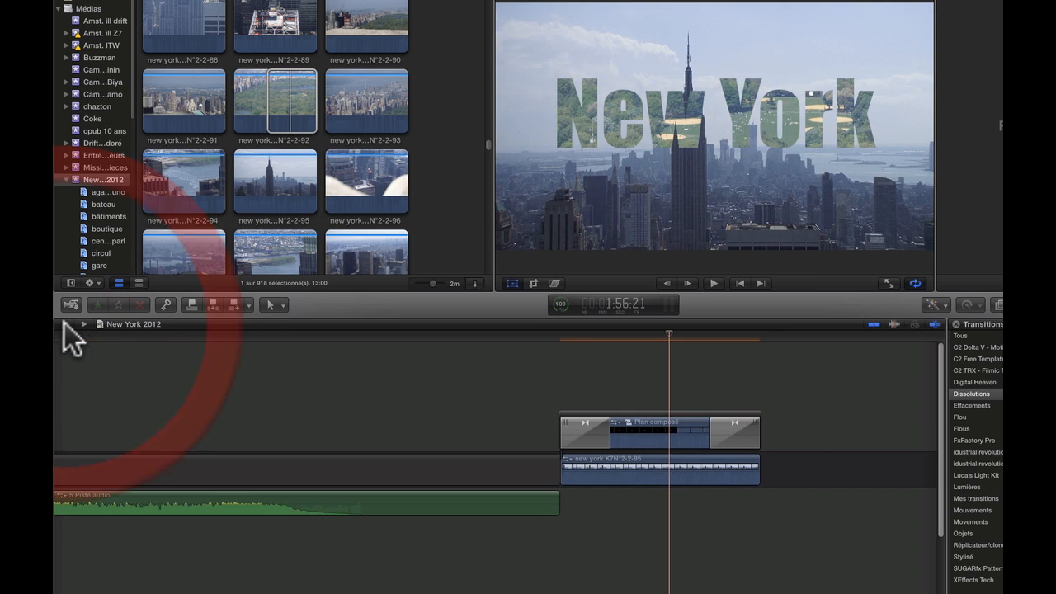
click(609, 334)
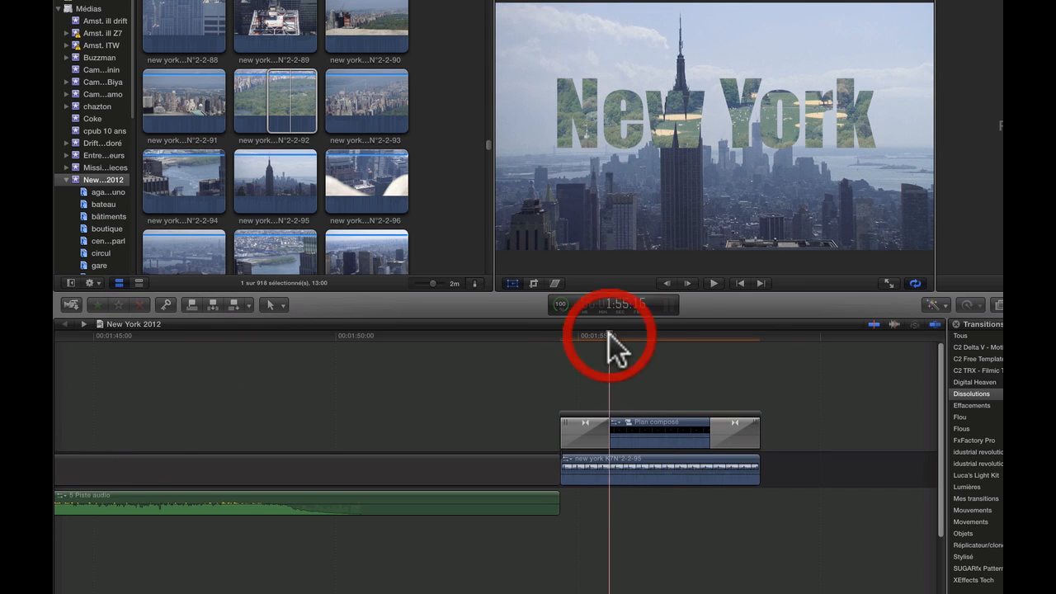
click(551, 334)
key(space)
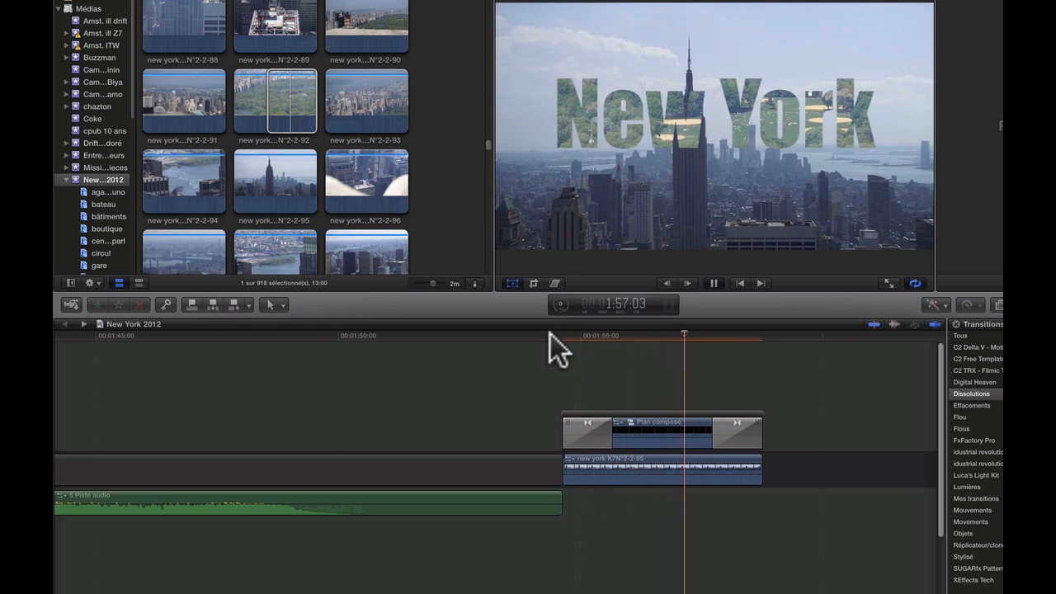
key(space)
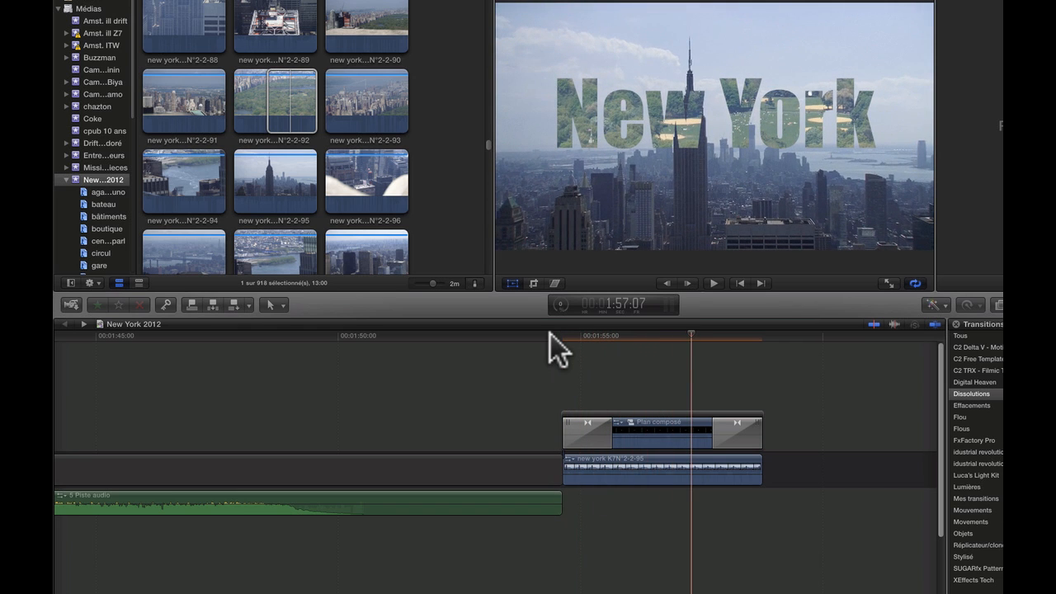
click(550, 334)
key(space)
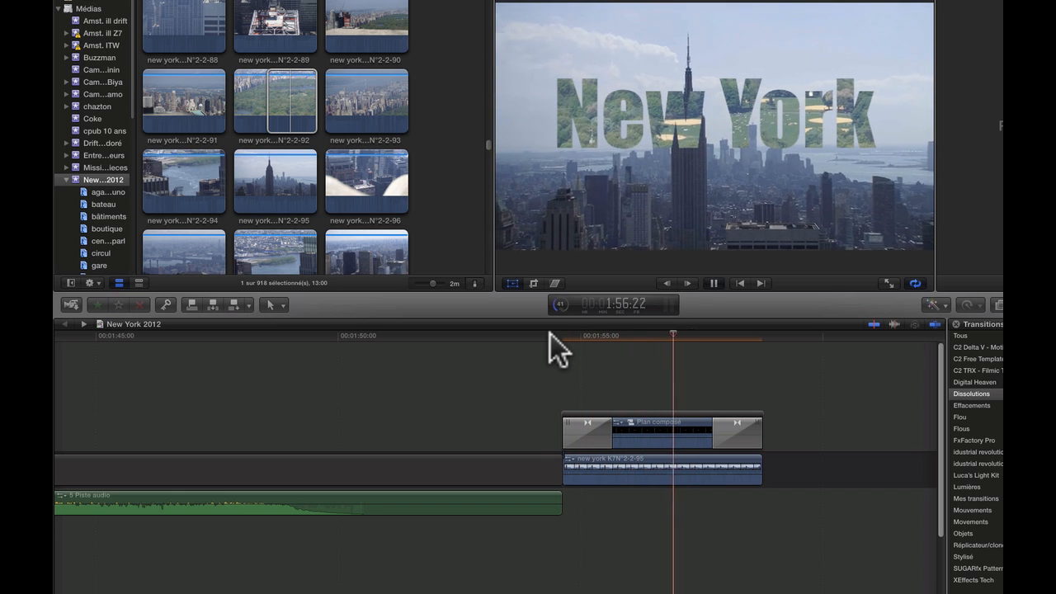
key(space)
scroll(553, 337, left, 1)
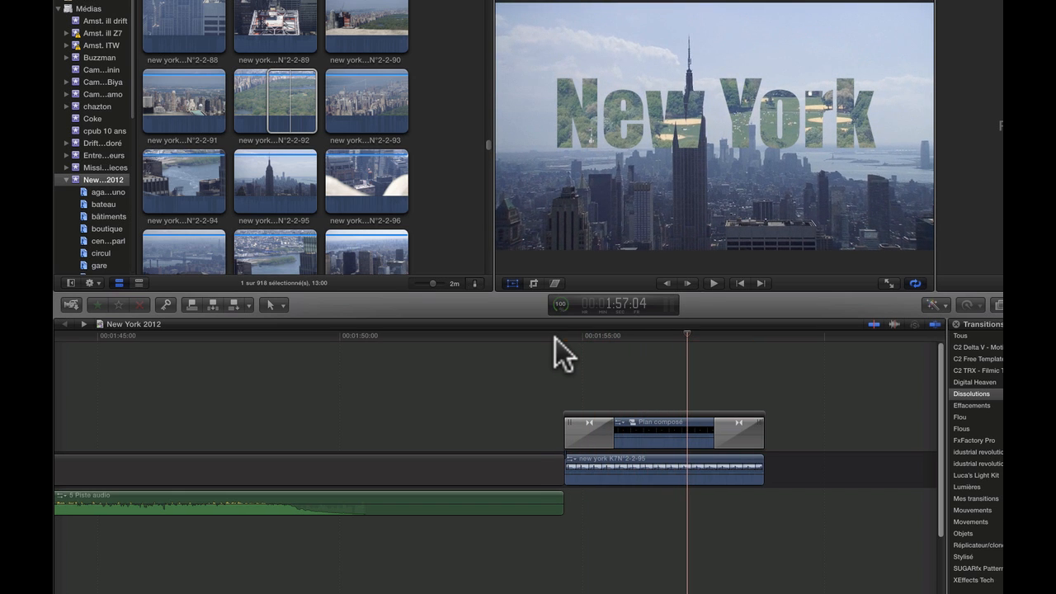